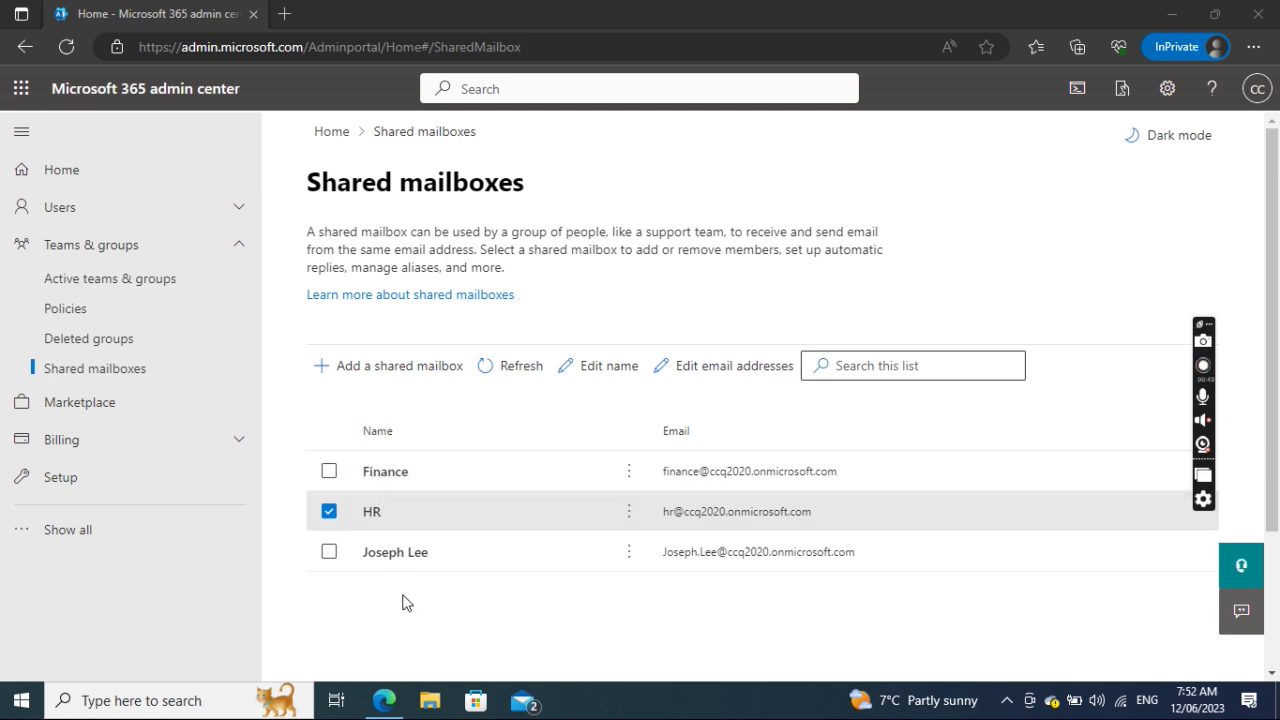
- Open the Finance shared mailbox's details in the Microsoft 365 admin center
left_click(329, 471)
left_click(331, 511)
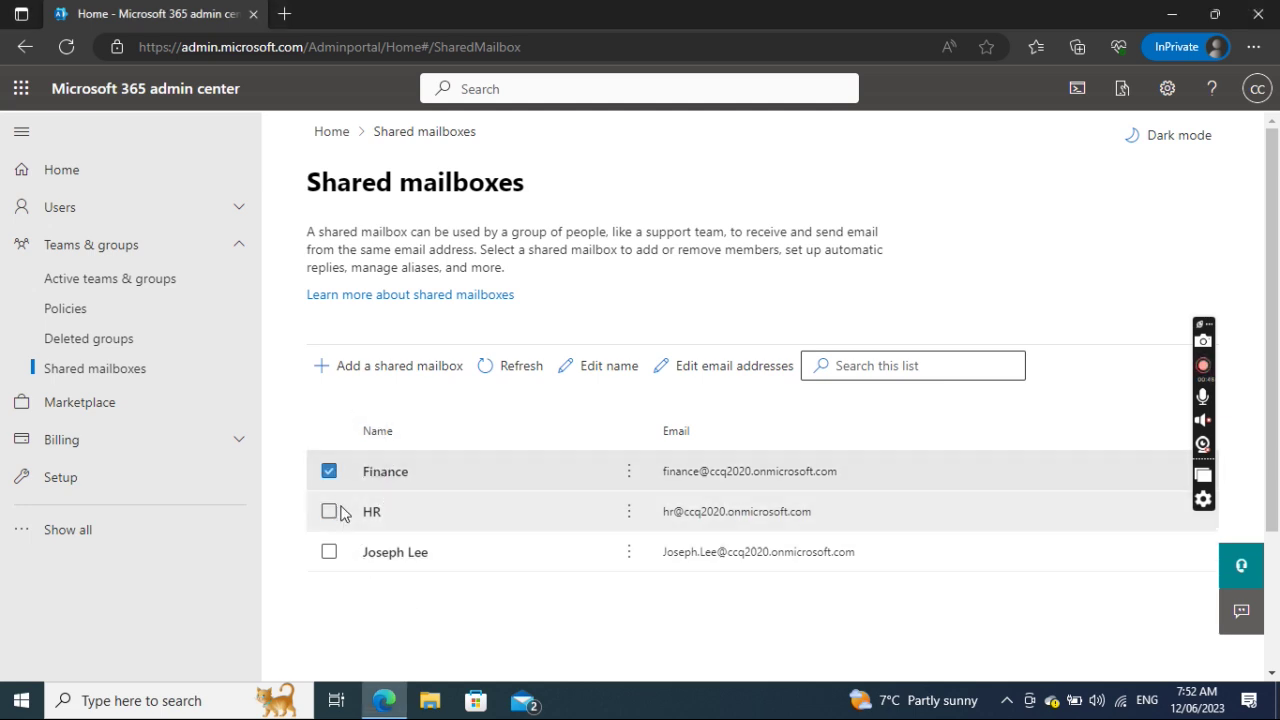
left_click(386, 472)
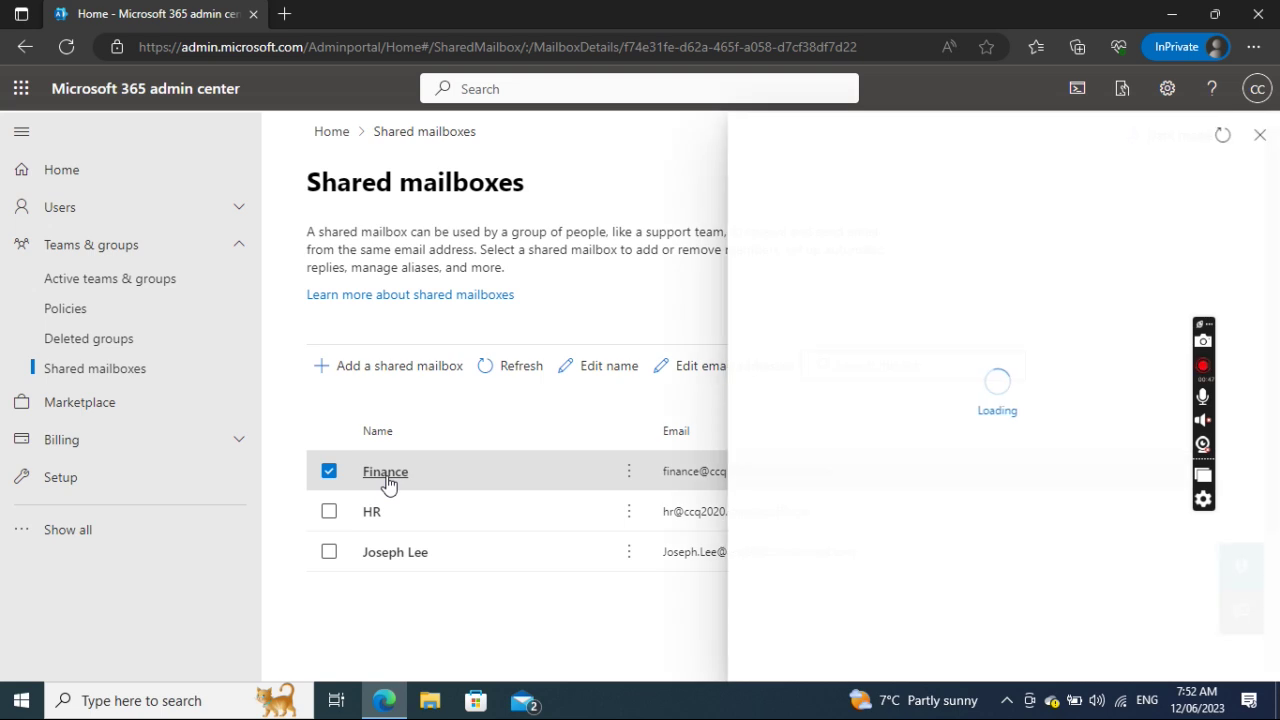
scroll(946, 470, "down", 3)
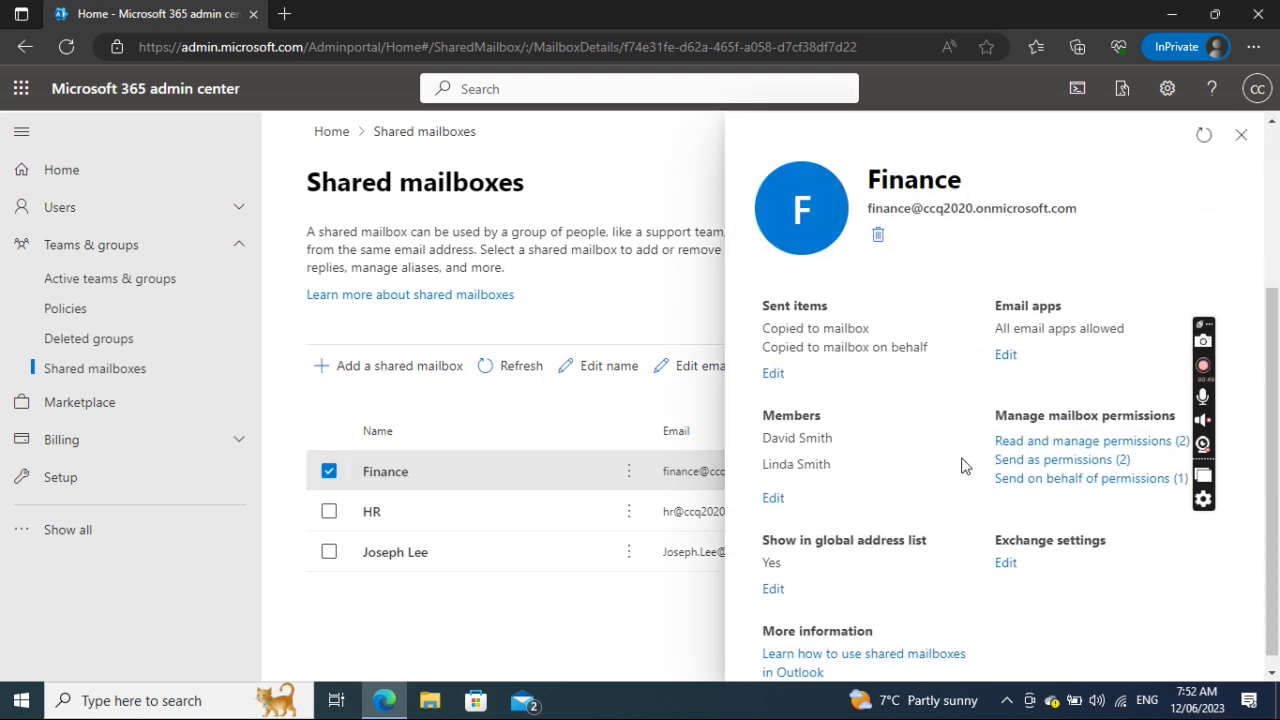
- Review Finance's read and manage, send as, and send on behalf permissions
left_click(1039, 437)
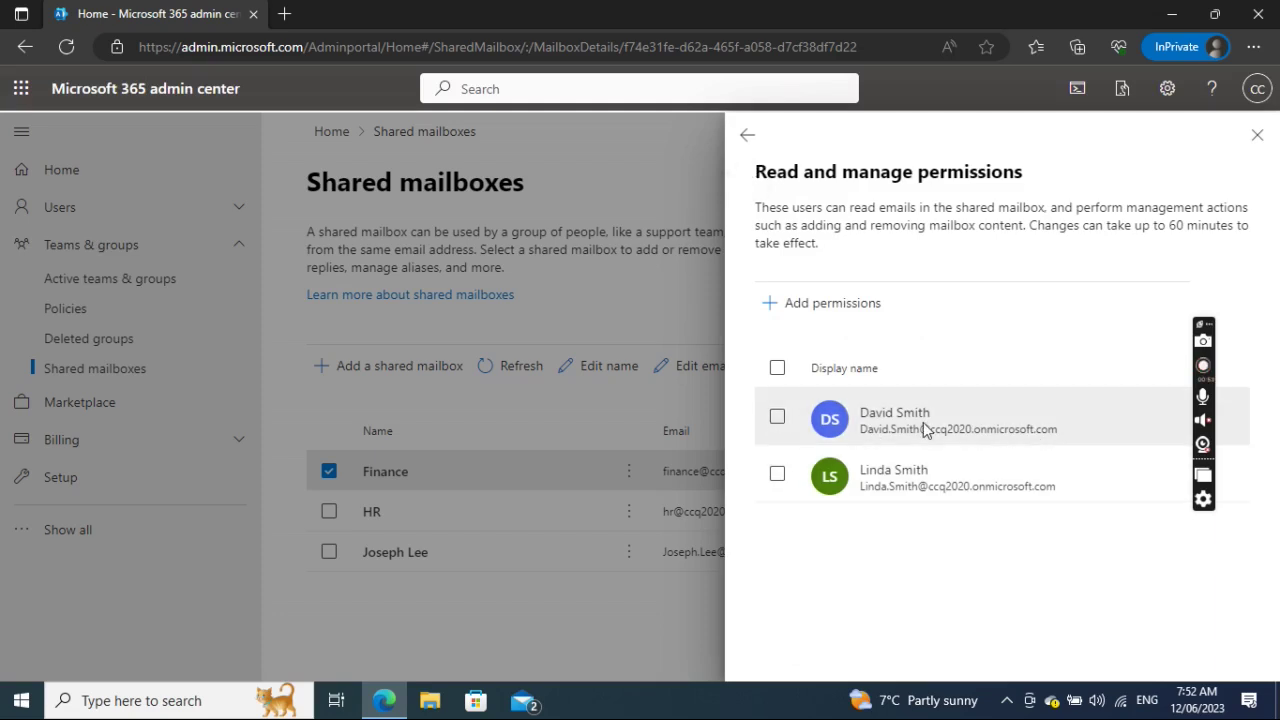
left_click(747, 134)
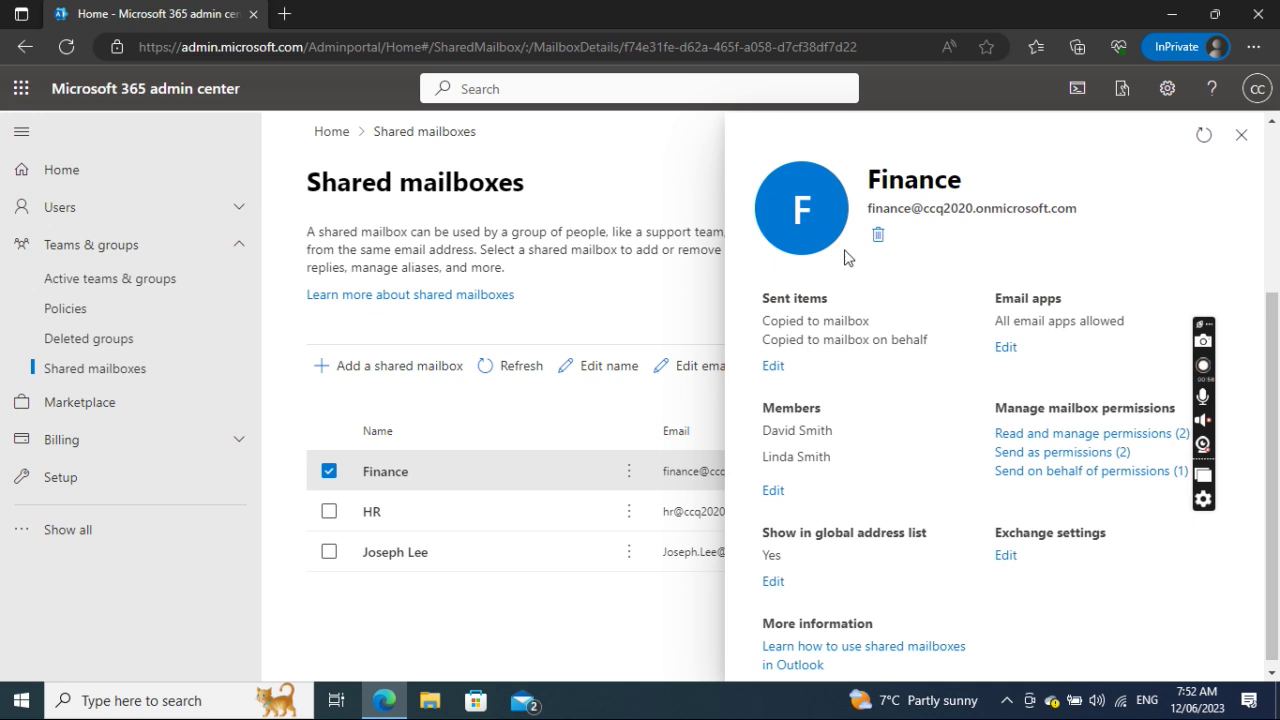
left_click(1034, 452)
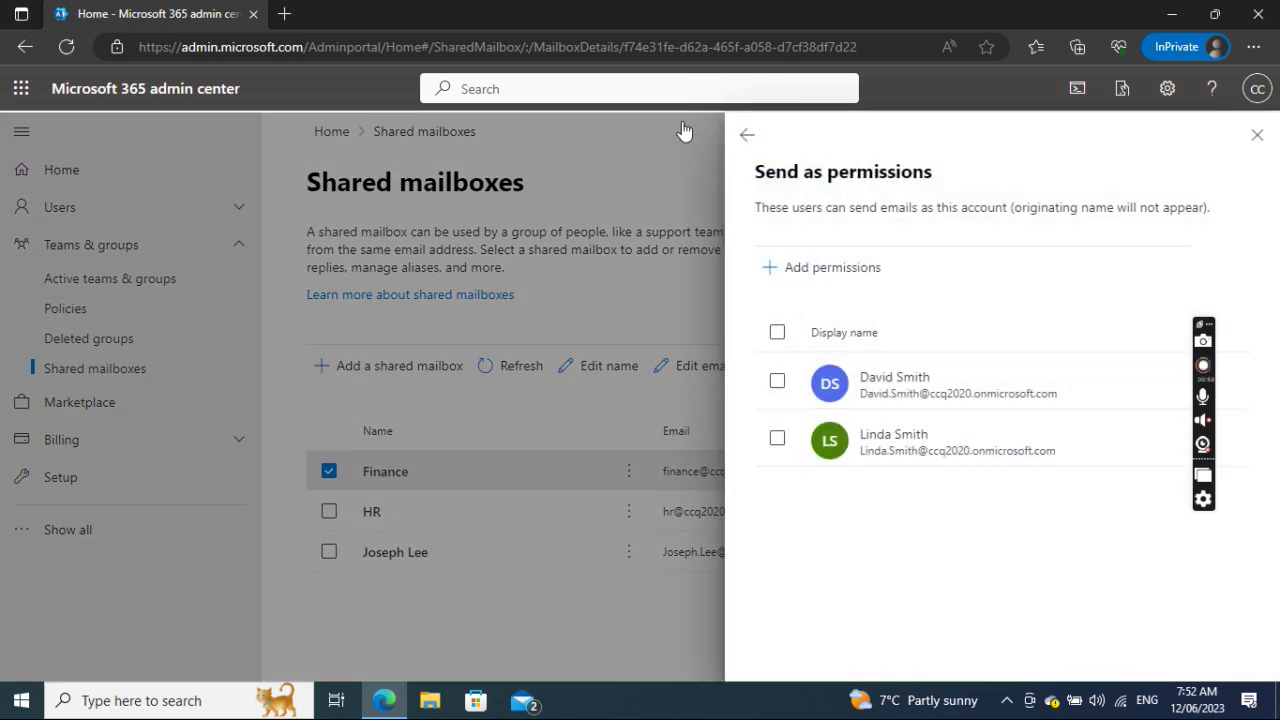
left_click(747, 134)
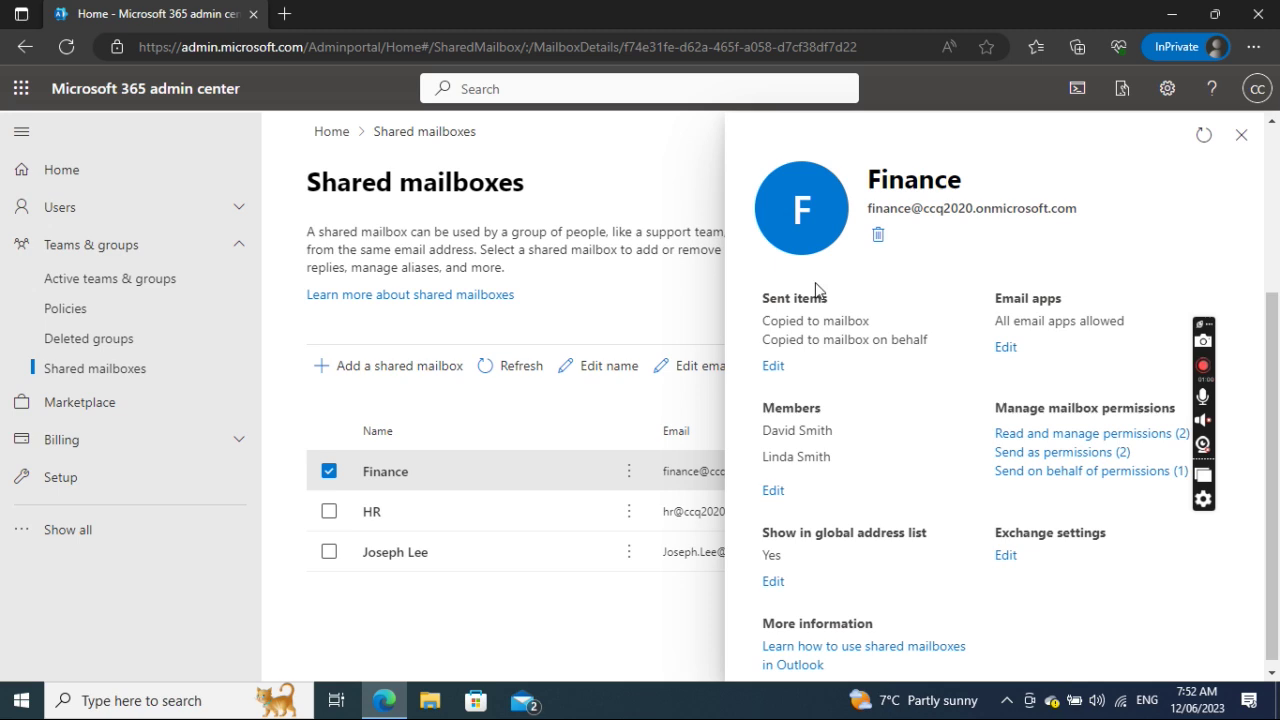
left_click(1022, 472)
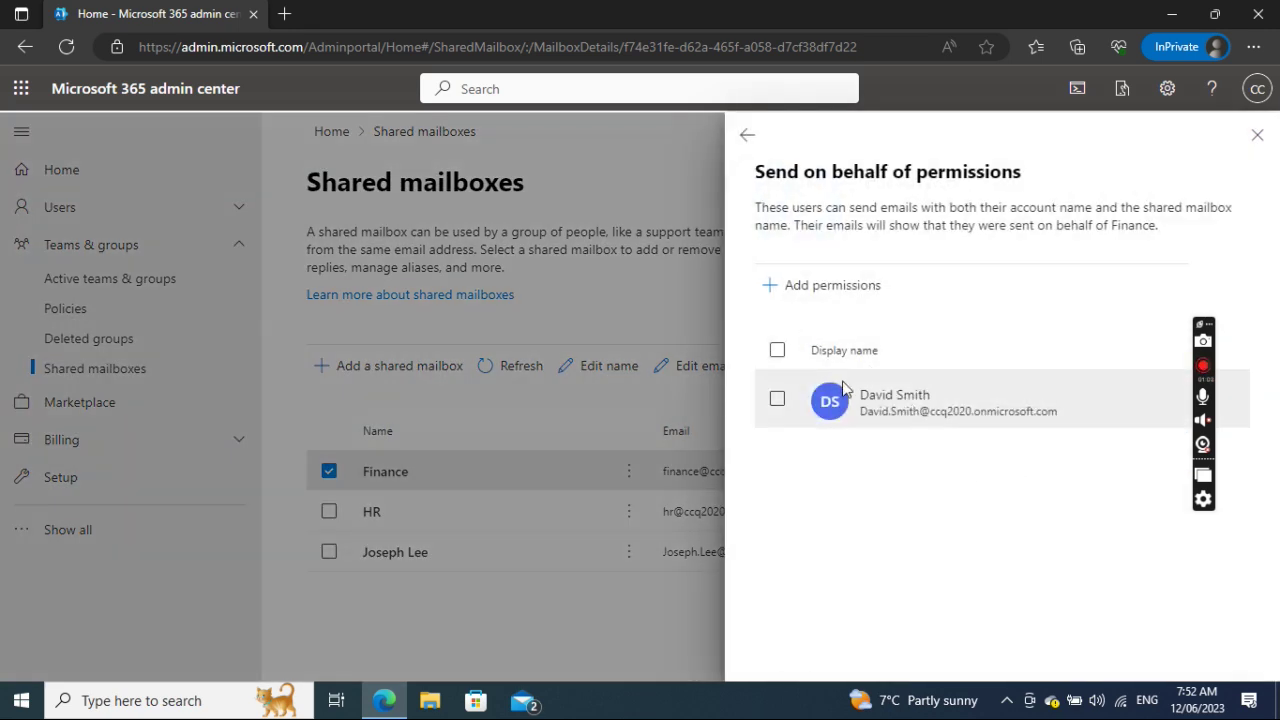
left_click(747, 134)
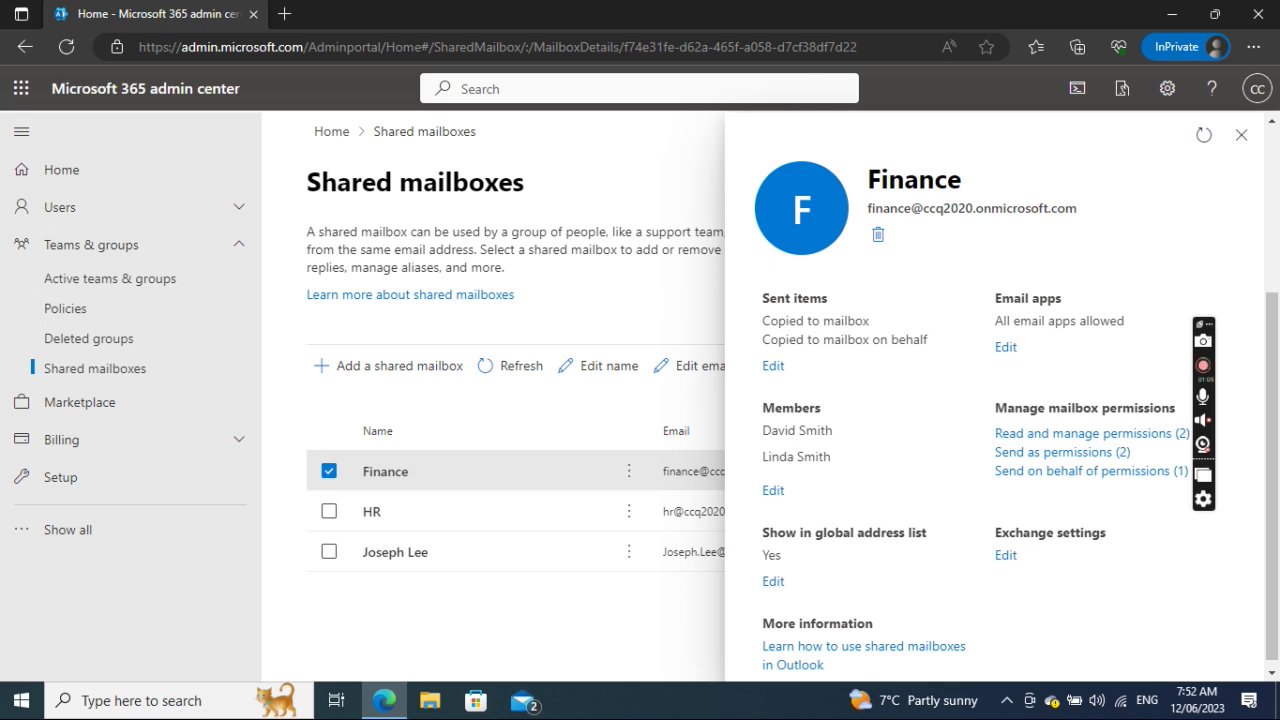
- Open a new maximized Edge window and go to Outlook at outlook.office.com
left_click(1172, 17)
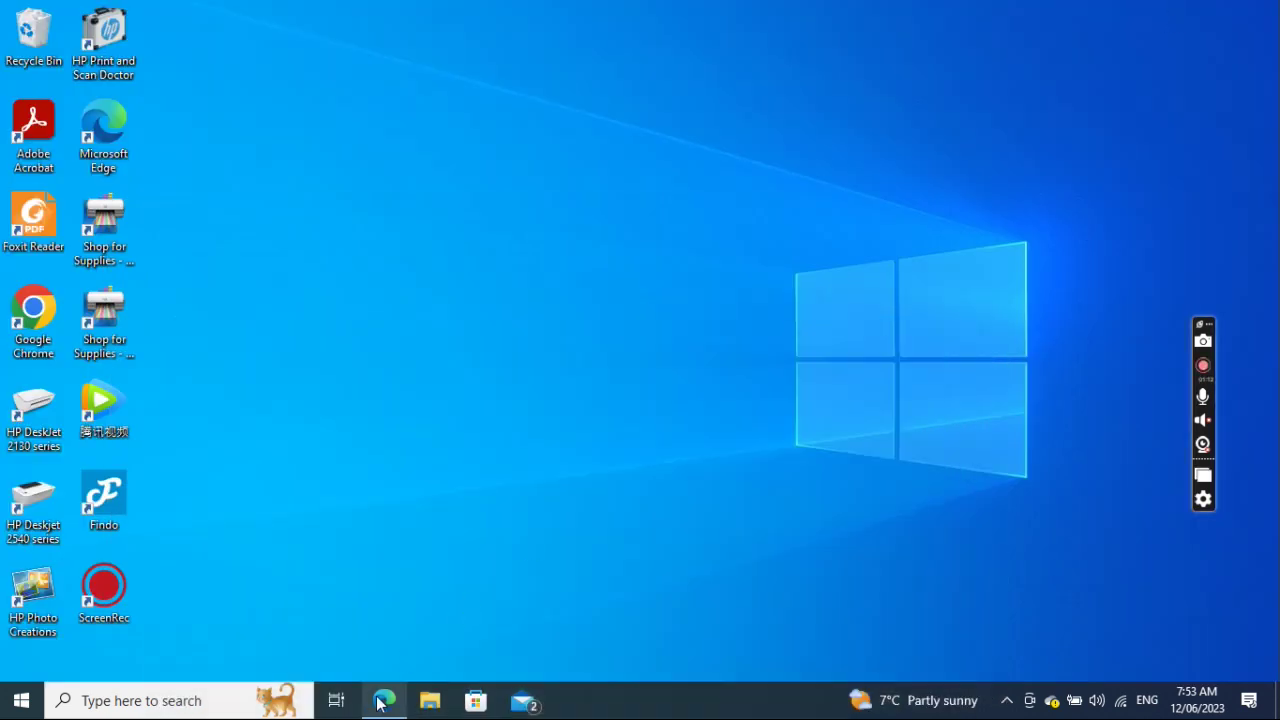
right_click(387, 704)
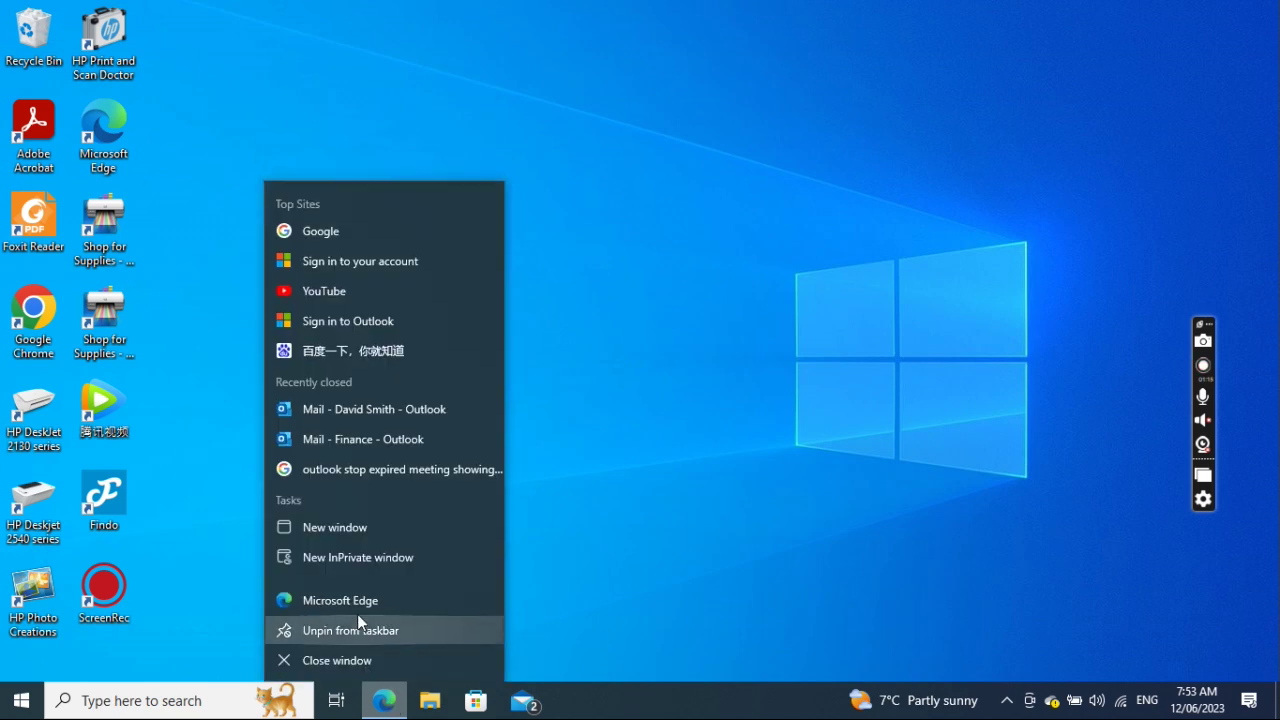
left_click(334, 533)
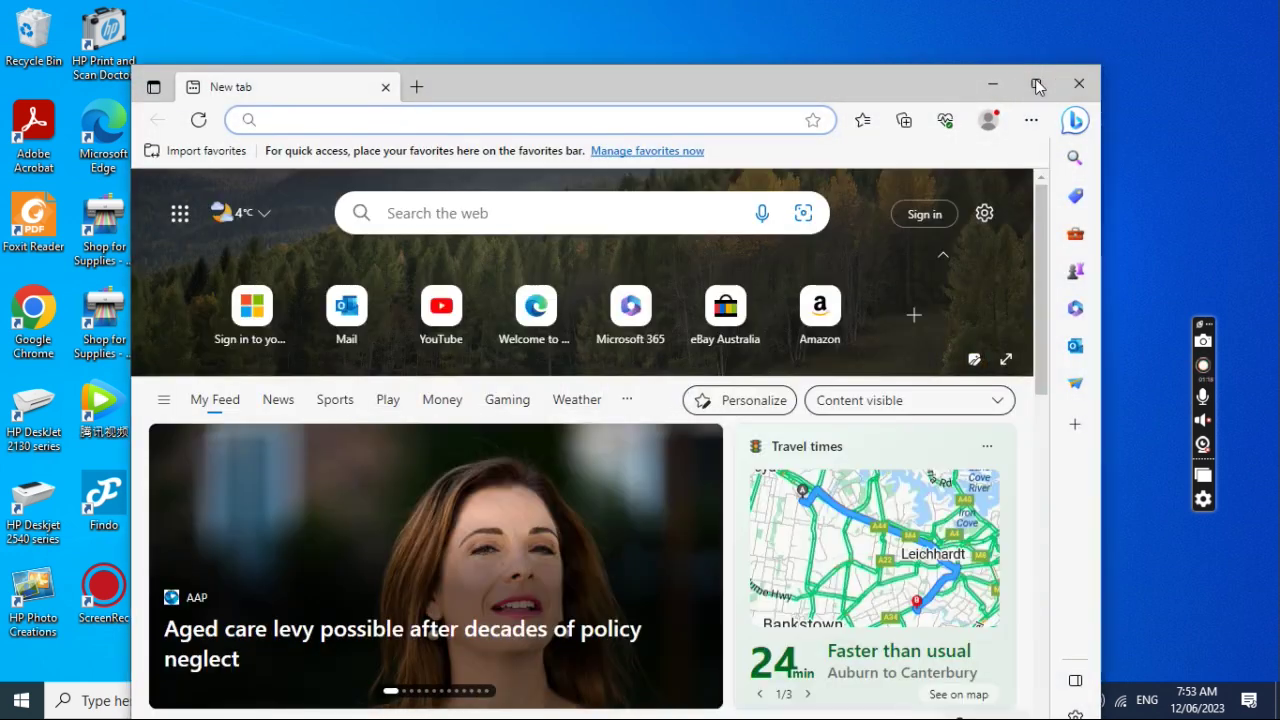
left_click(1040, 84)
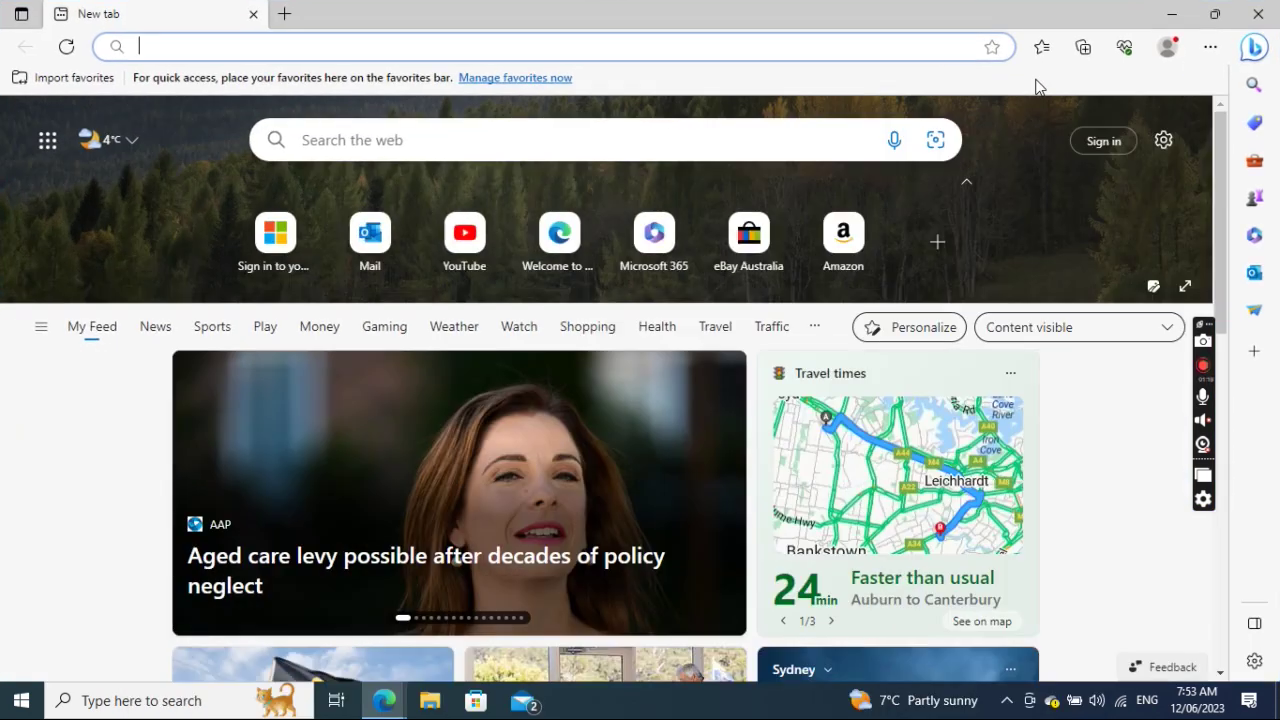
type("outl")
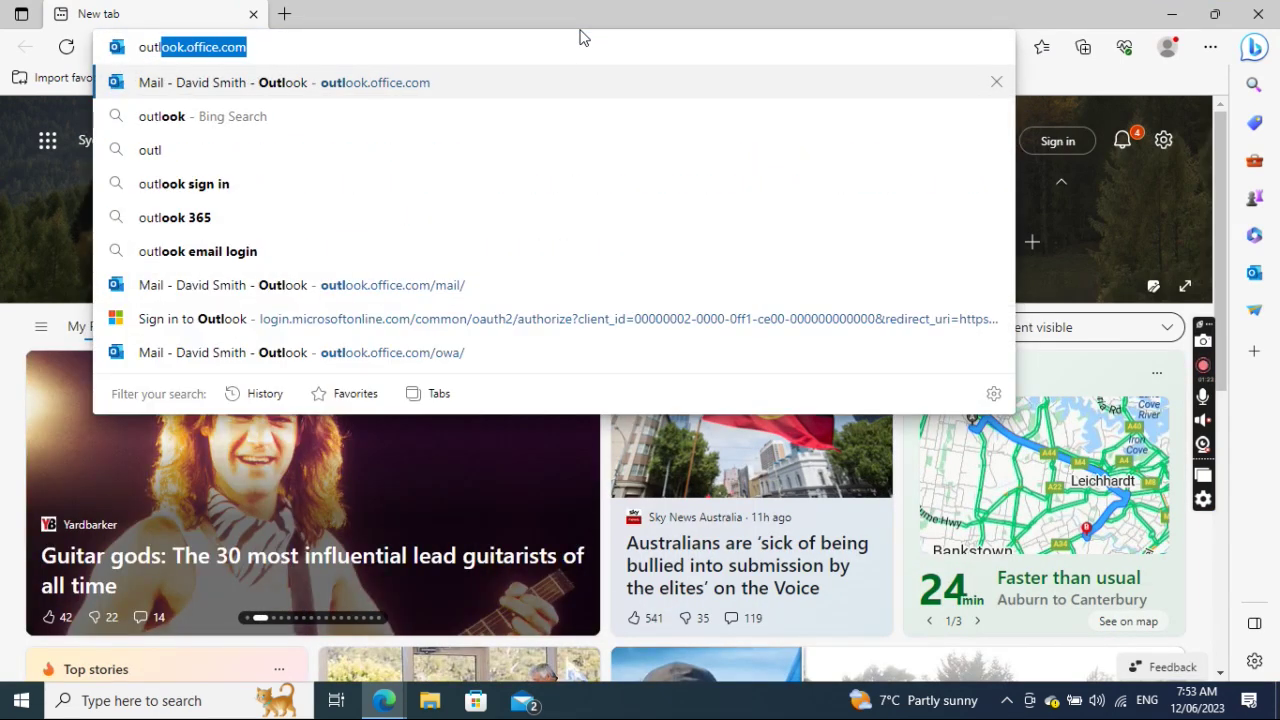
key("Return")
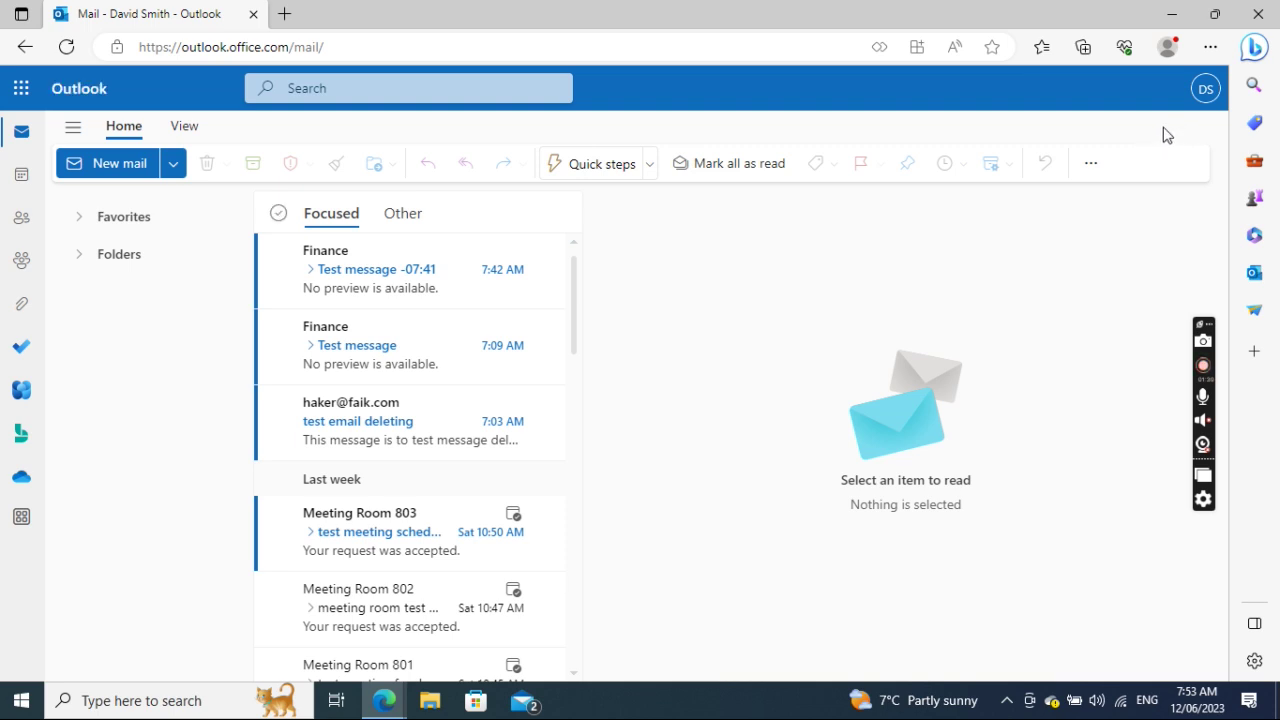
- Open the Finance shared mailbox in a separate tab through Open another mailbox
left_click(1207, 92)
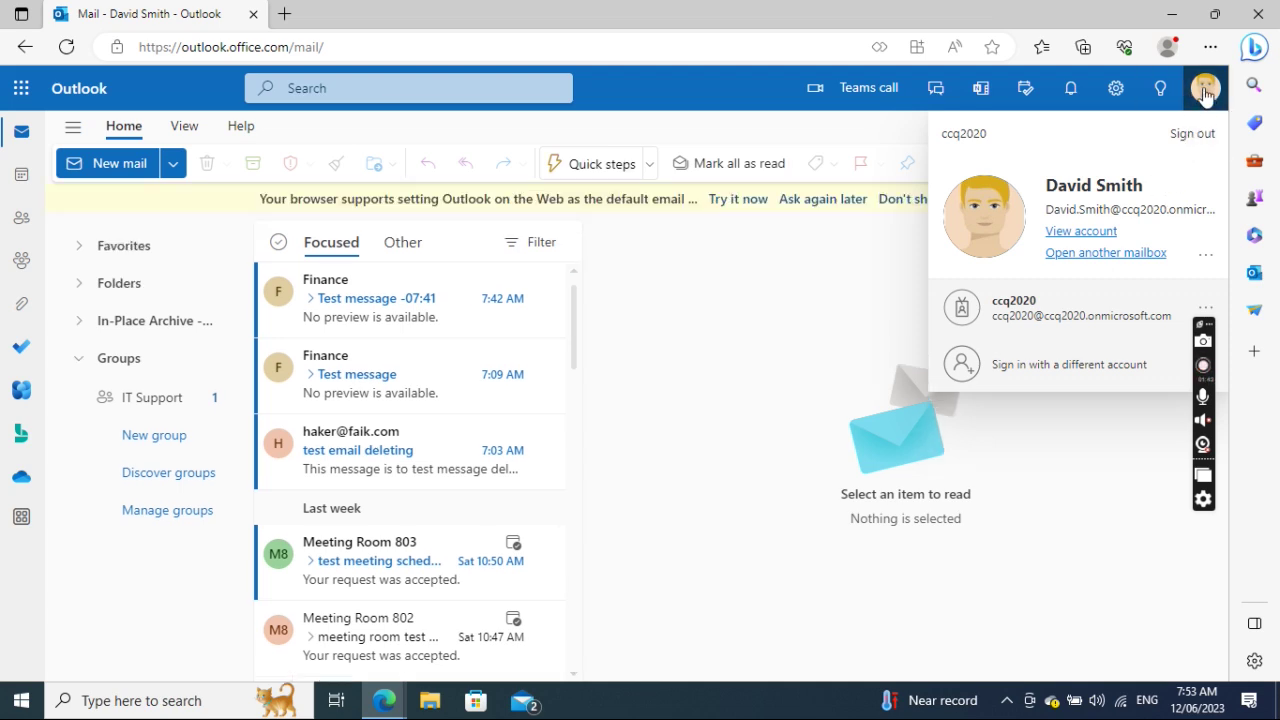
left_click(1104, 253)
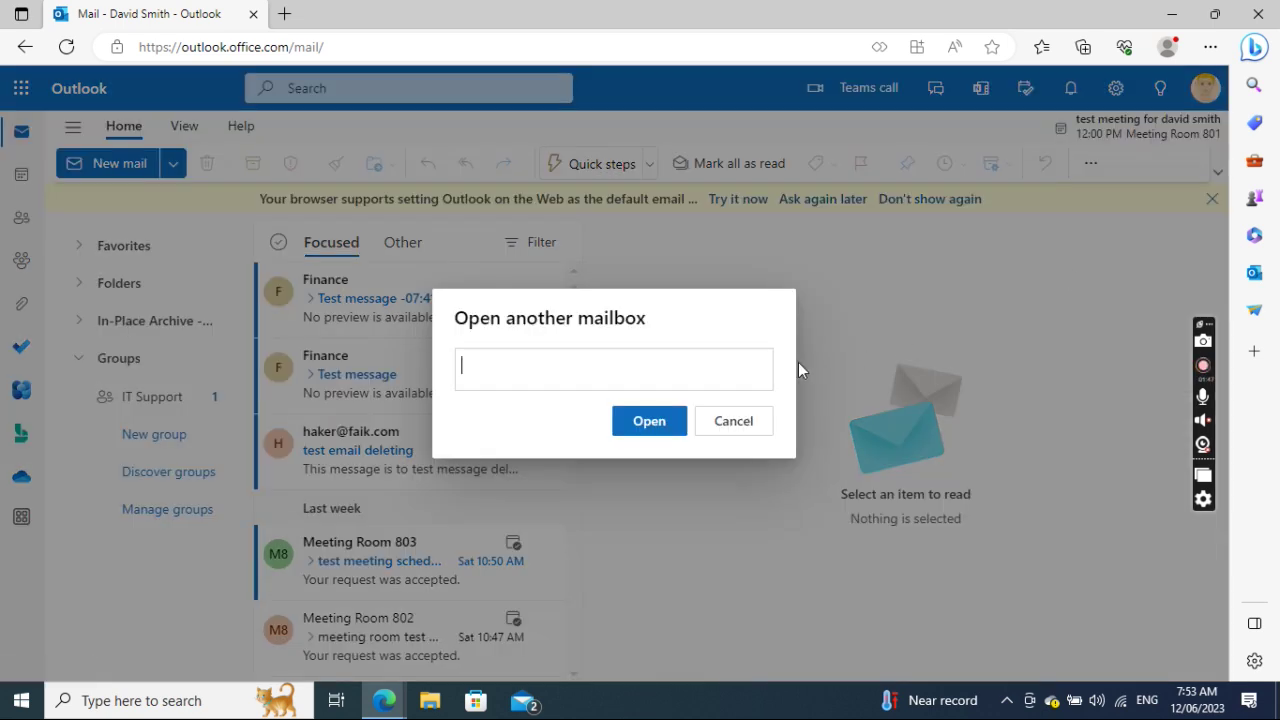
type("fi")
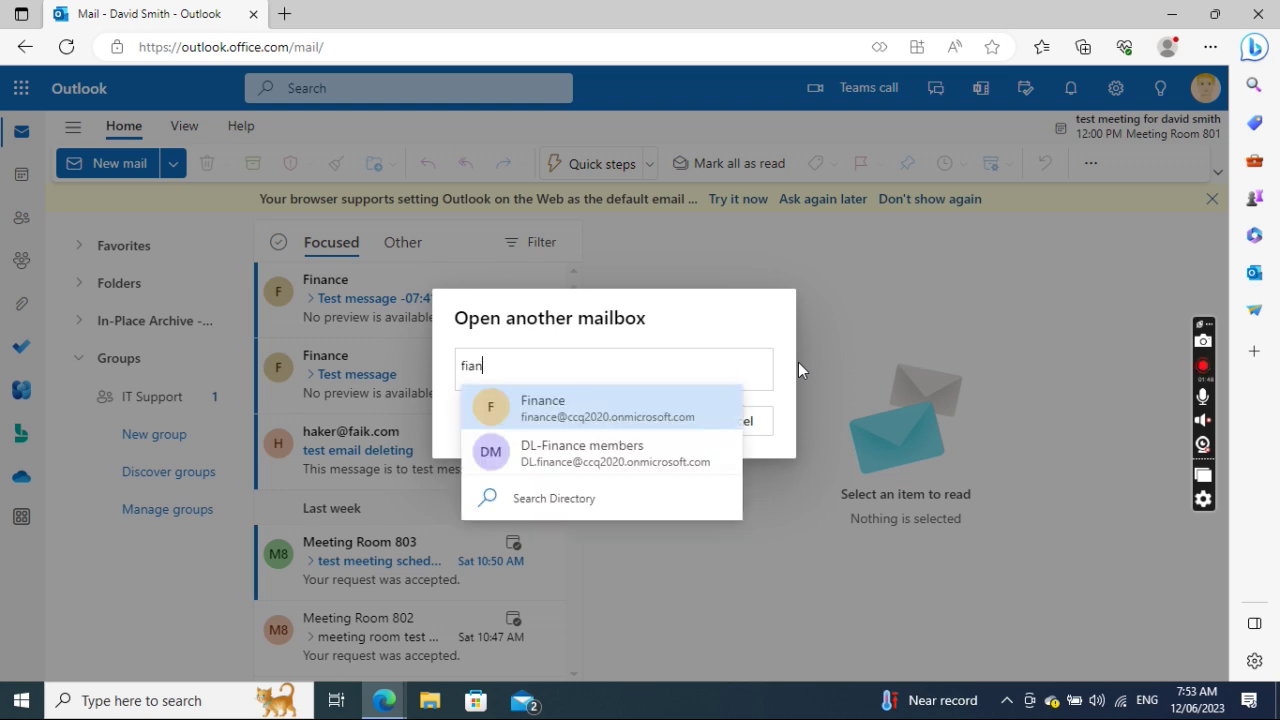
type("an")
left_click(537, 412)
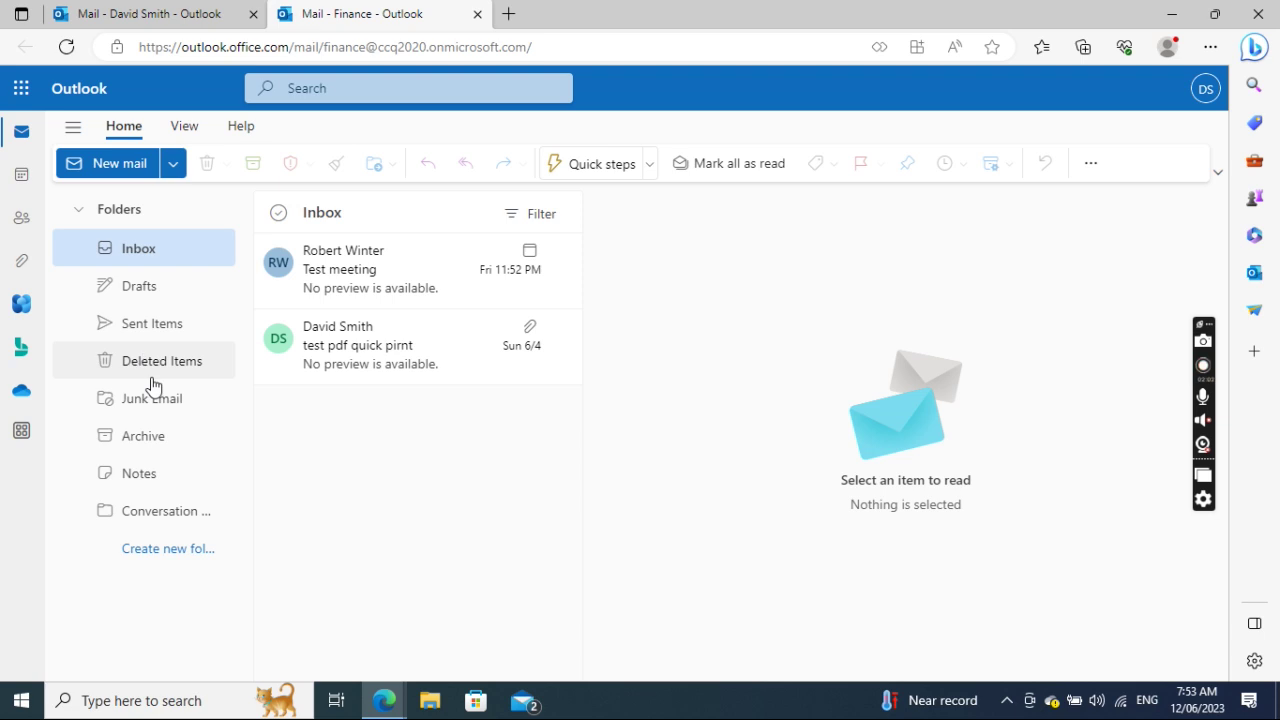
- From the personal mailbox, select Finance in the Add shared folder or mailbox dialog
left_click(153, 15)
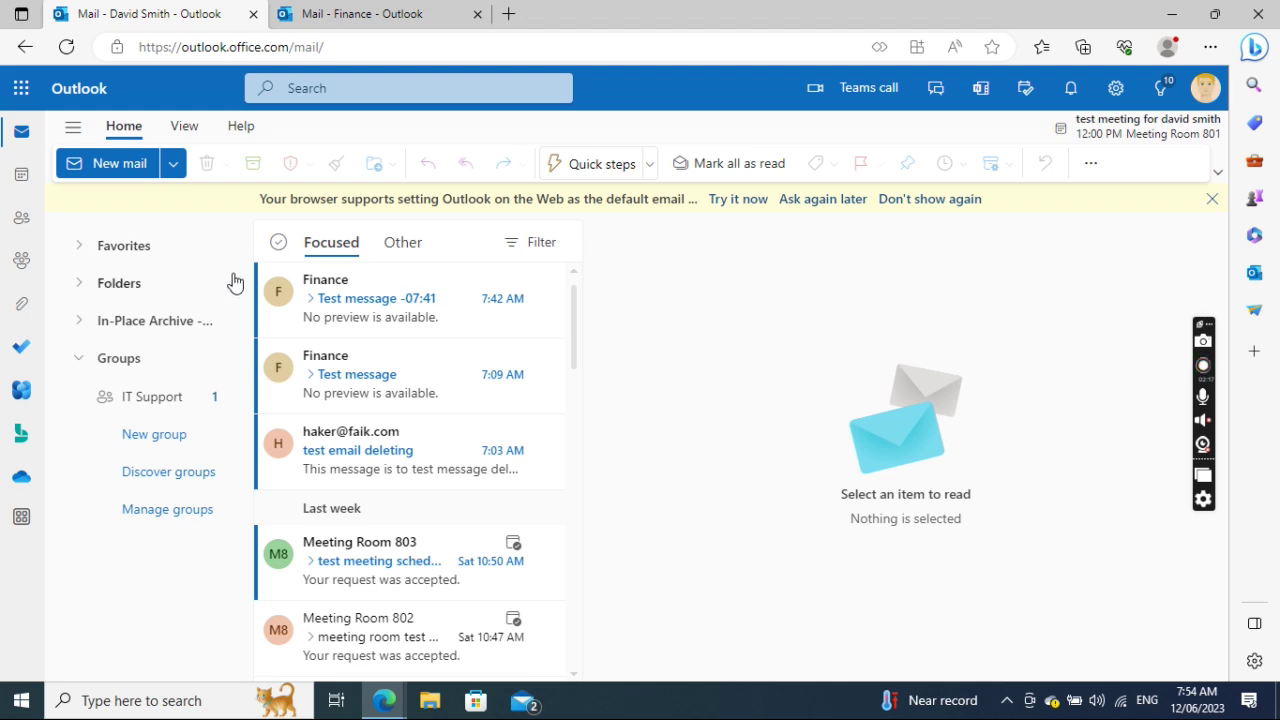
right_click(117, 291)
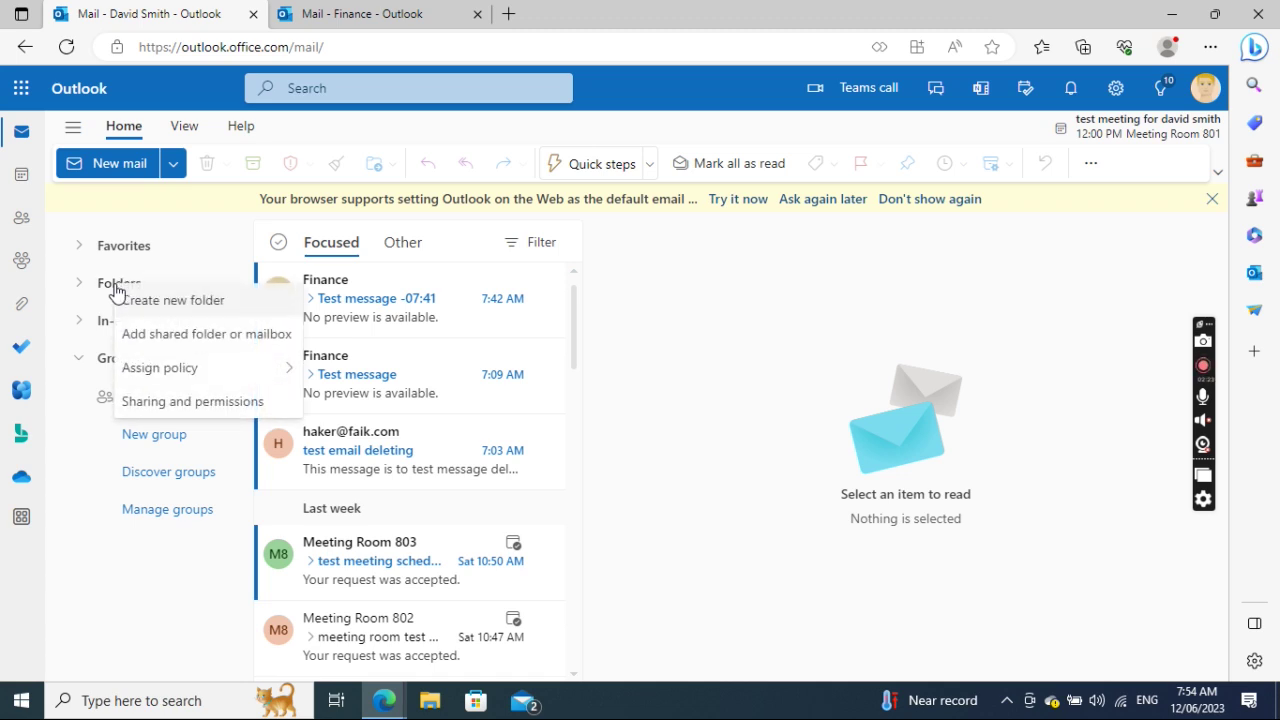
left_click(165, 339)
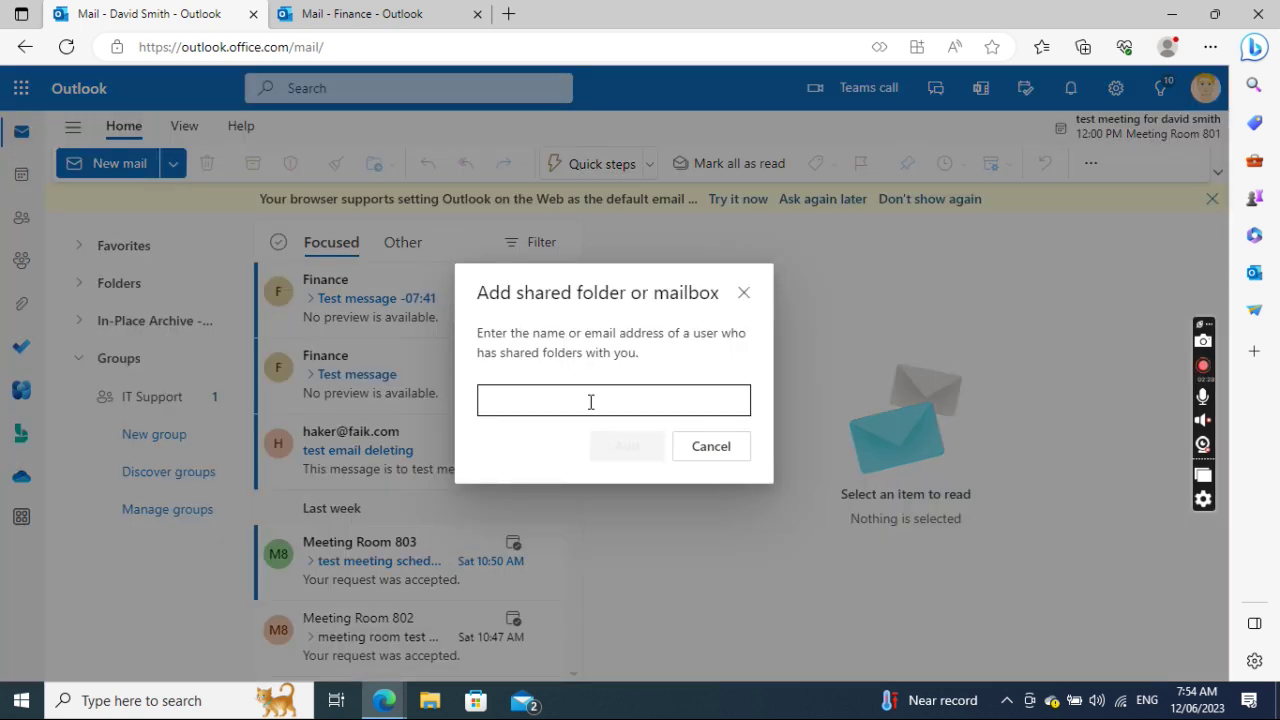
left_click(591, 402)
type("fi")
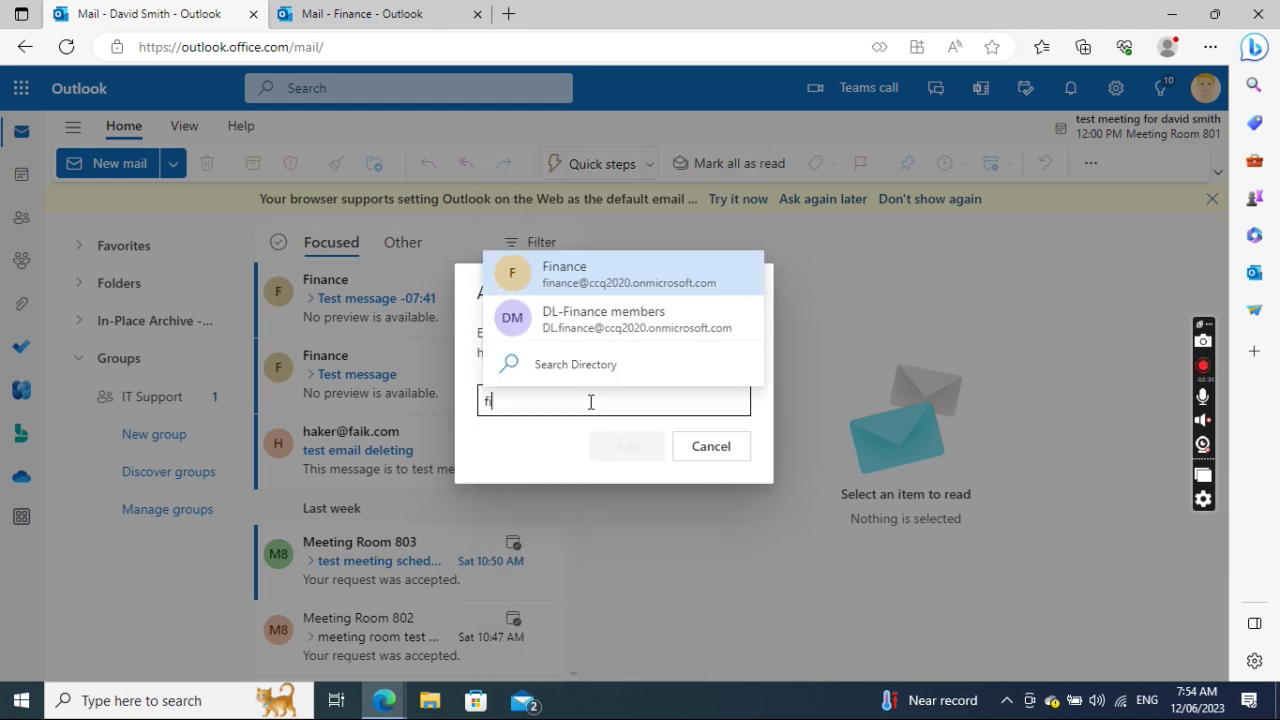
left_click(559, 276)
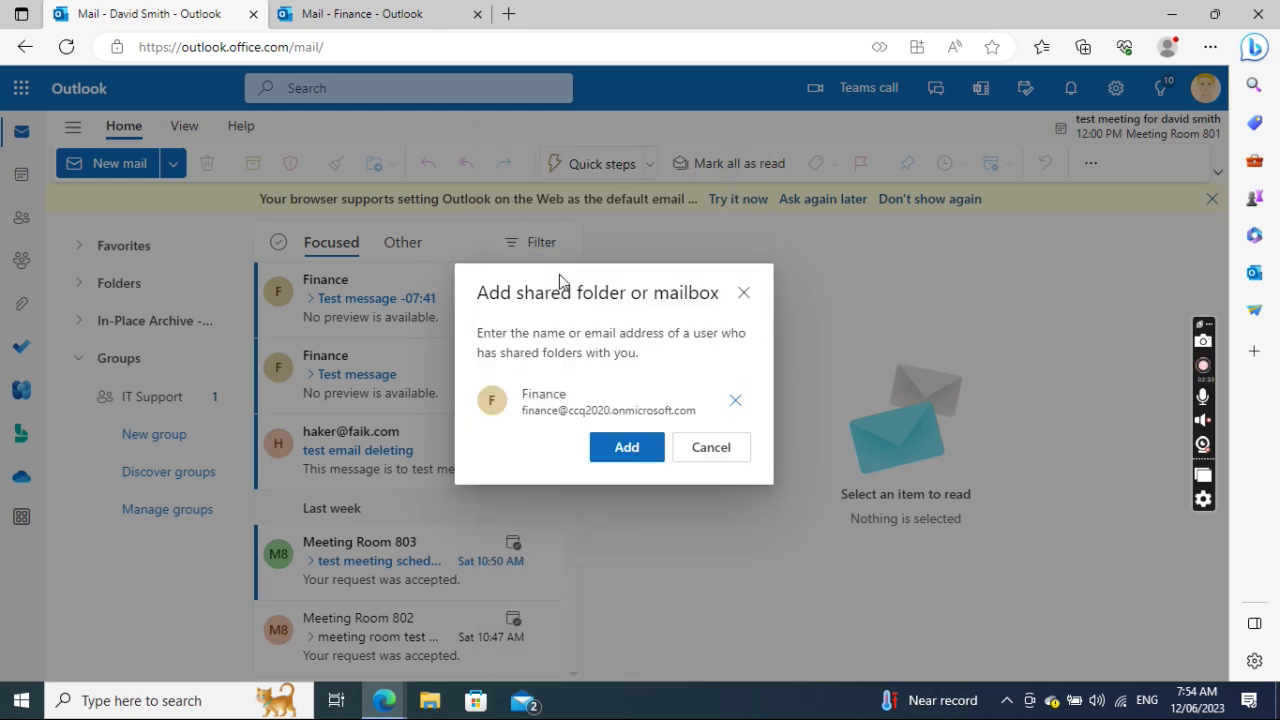
- Add Finance to the folder pane, expand its folders and show its Inbox
left_click(624, 449)
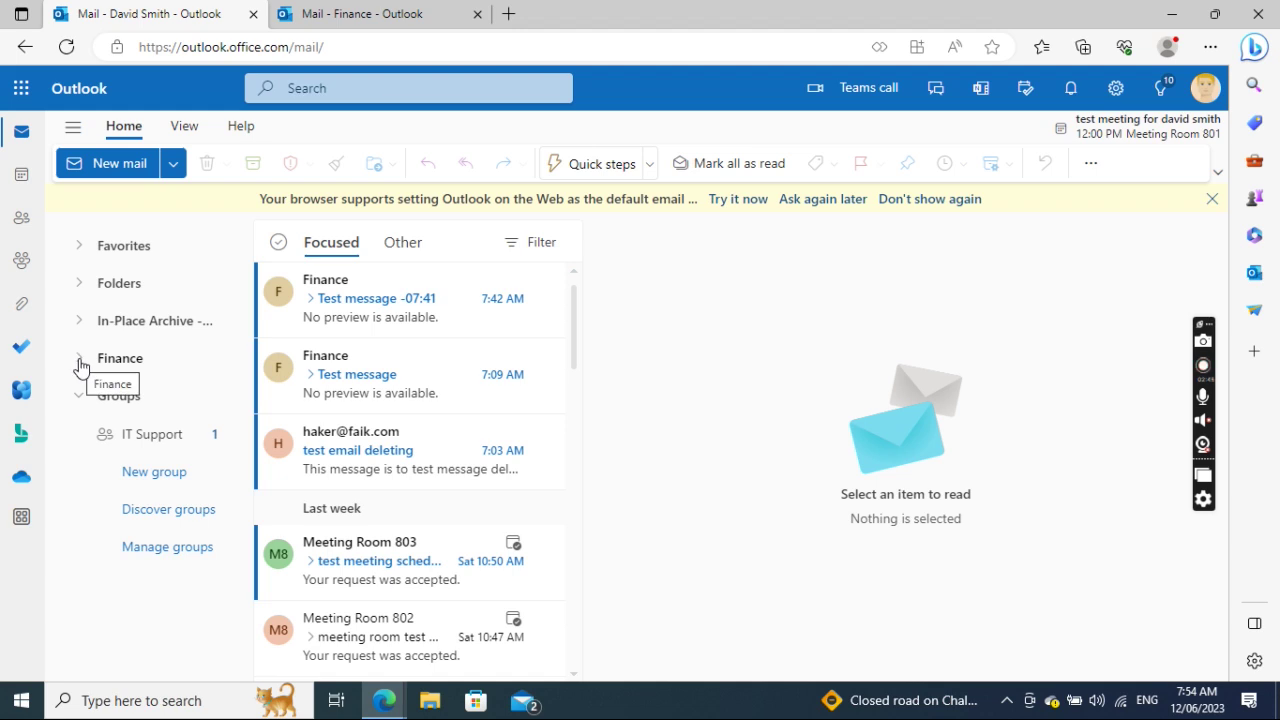
left_click(80, 364)
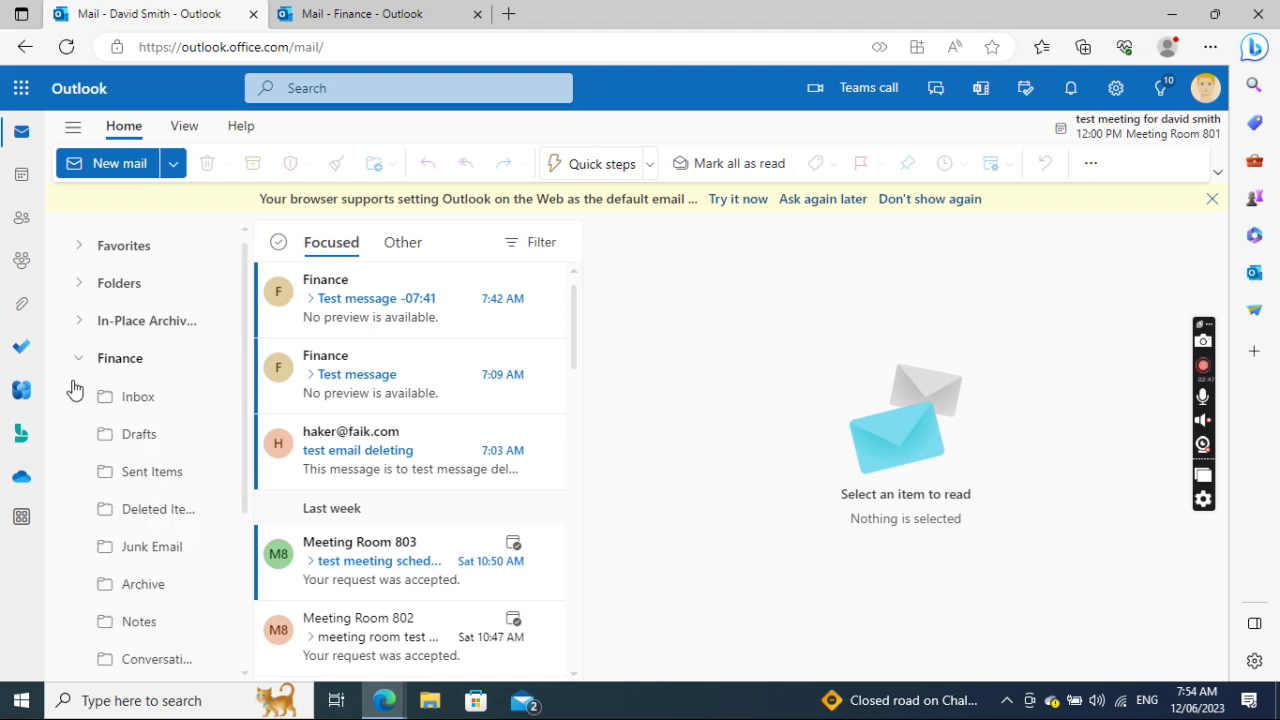
left_click(145, 400)
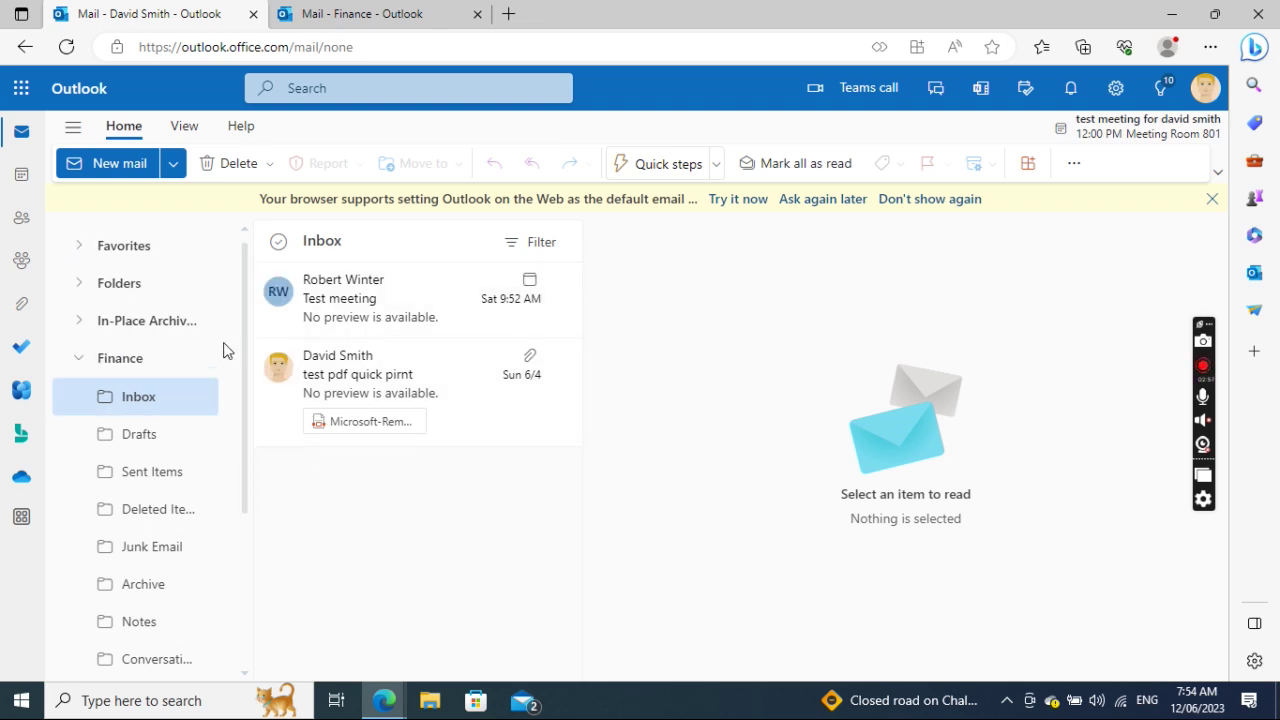
- Open the Welcome to your digest email in your own Inbox
left_click(80, 286)
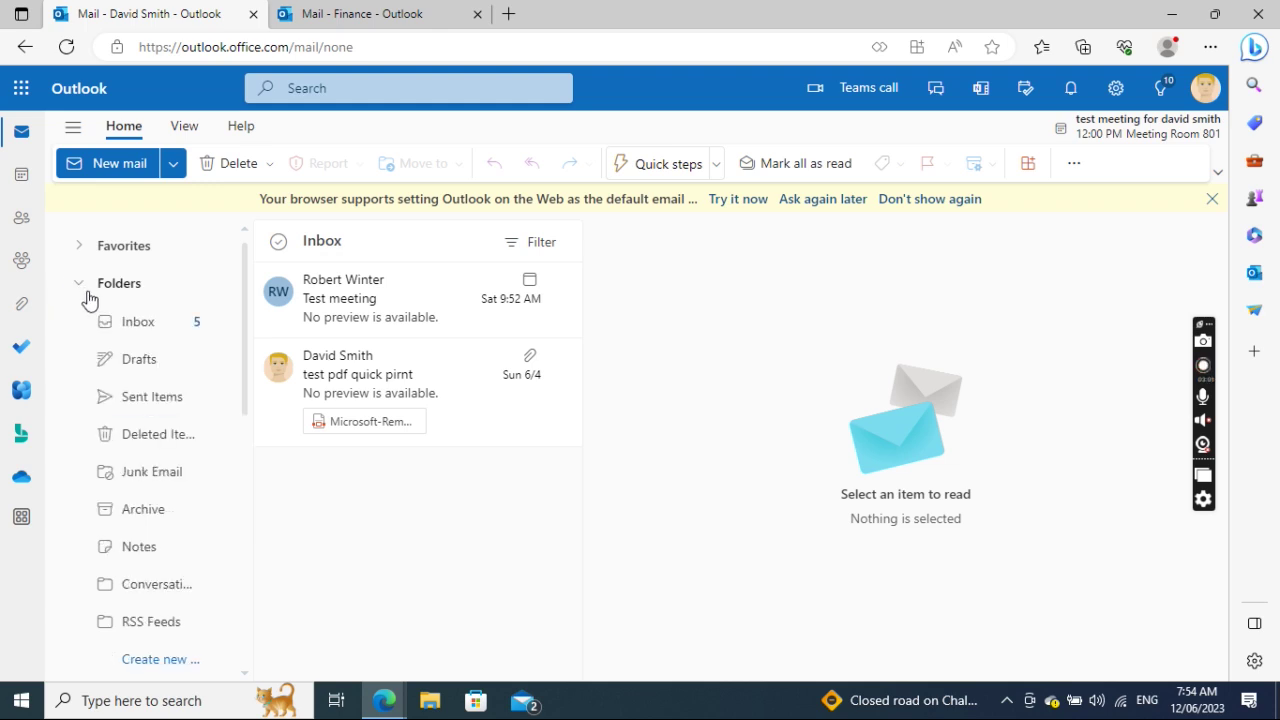
left_click(126, 326)
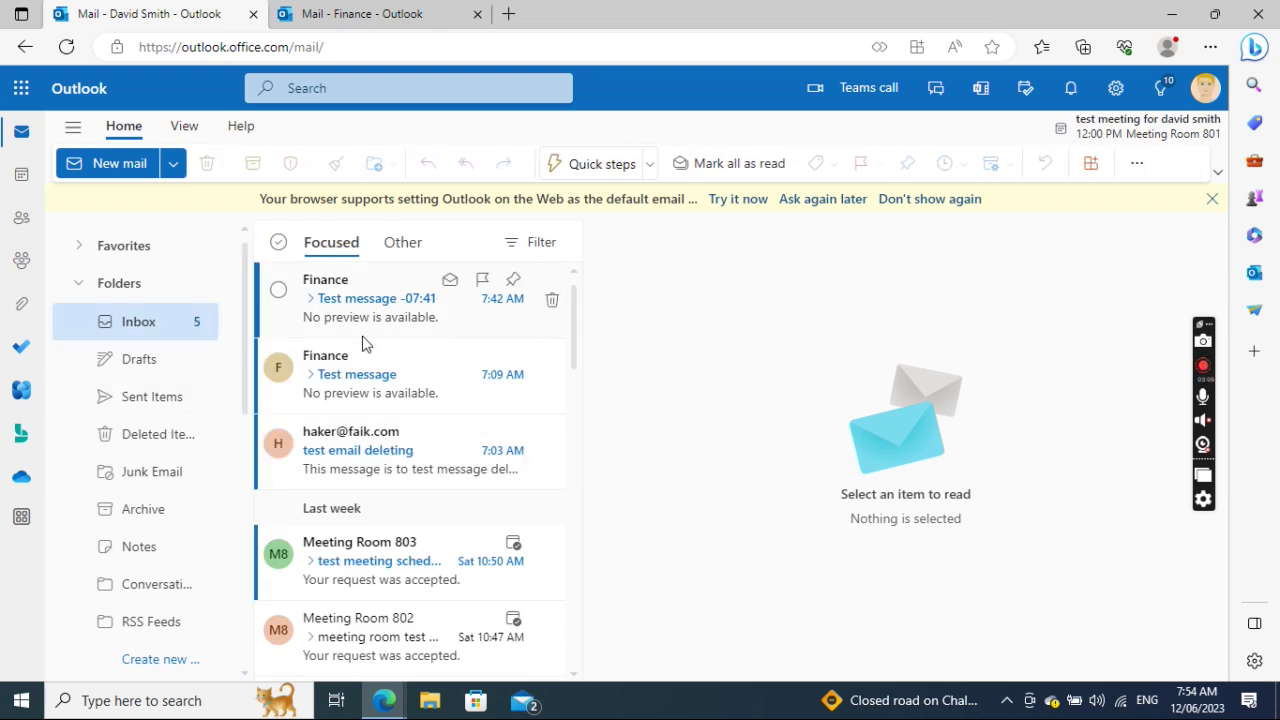
scroll(392, 360, "down", 3)
scroll(388, 376, "down", 2)
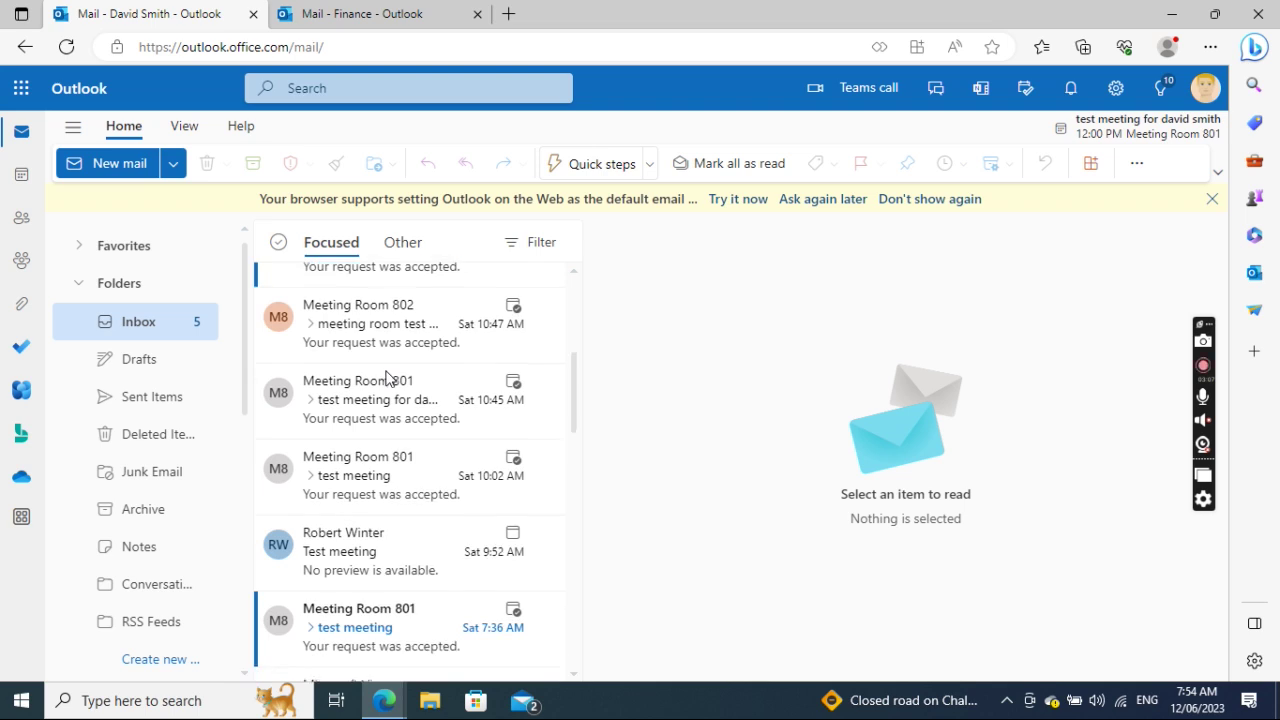
scroll(385, 378, "down", 3)
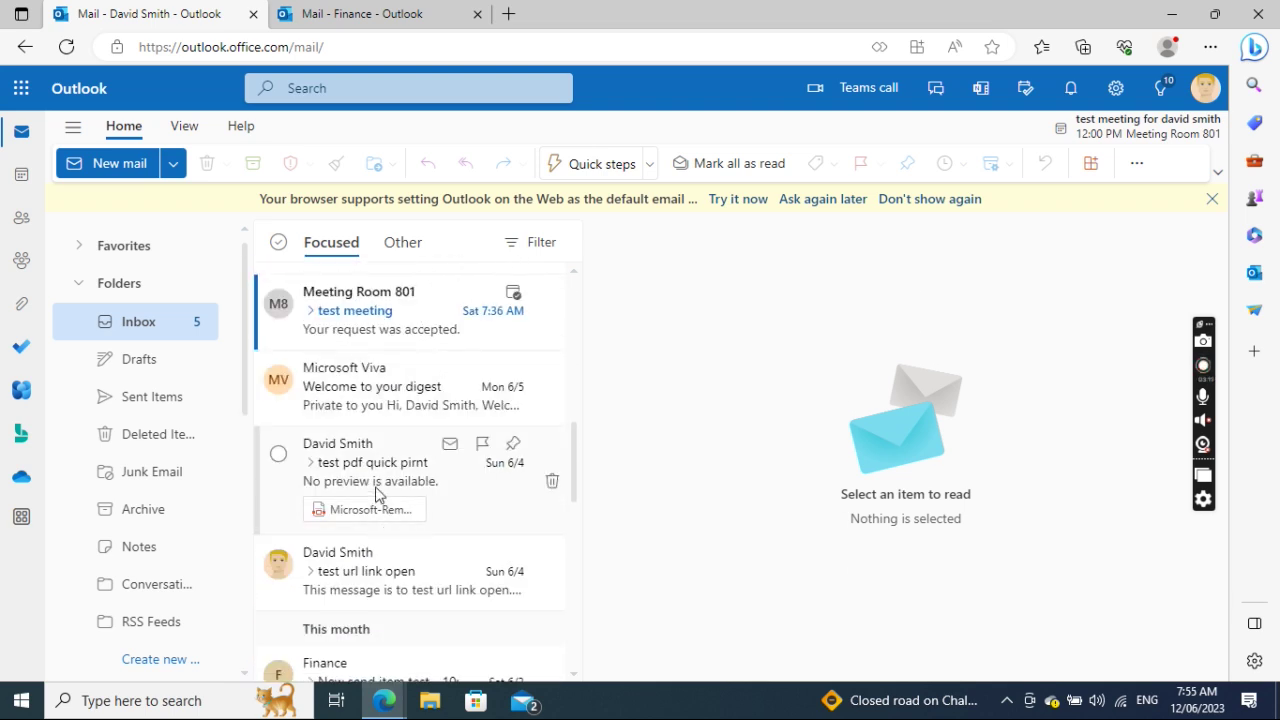
left_click(342, 383)
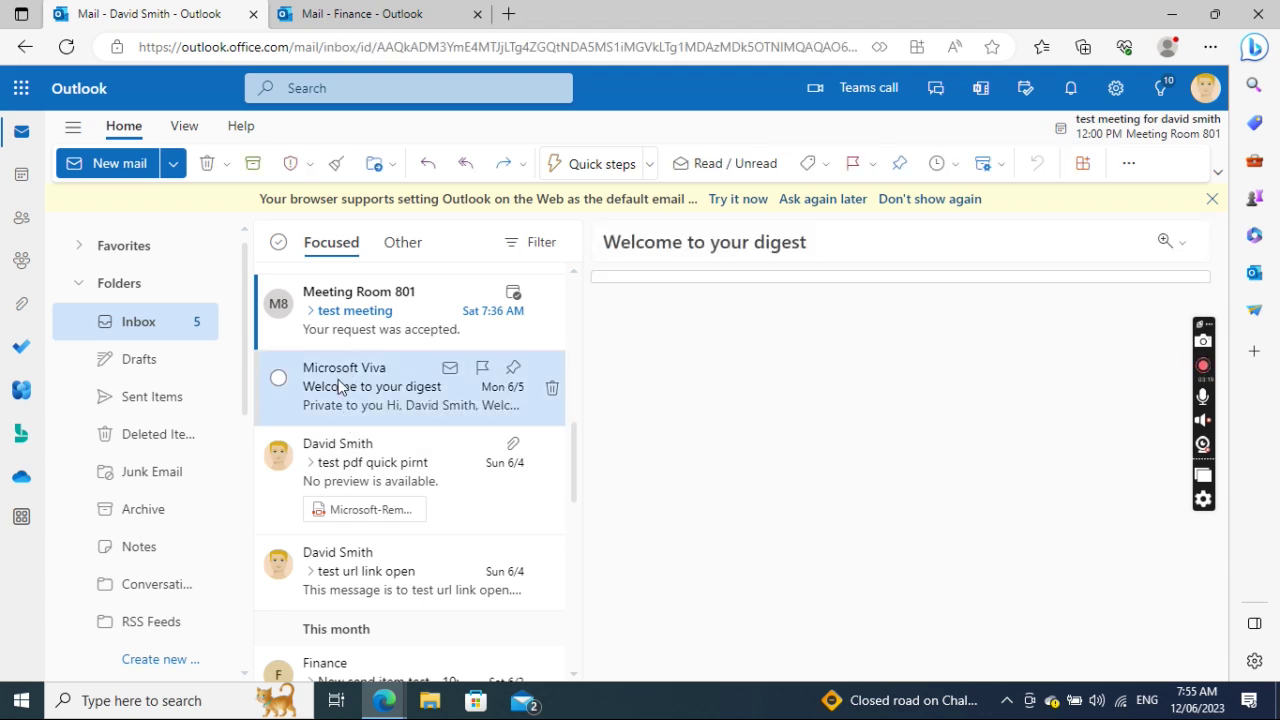
- Copy the digest email into the Finance mailbox's Inbox
right_click(340, 386)
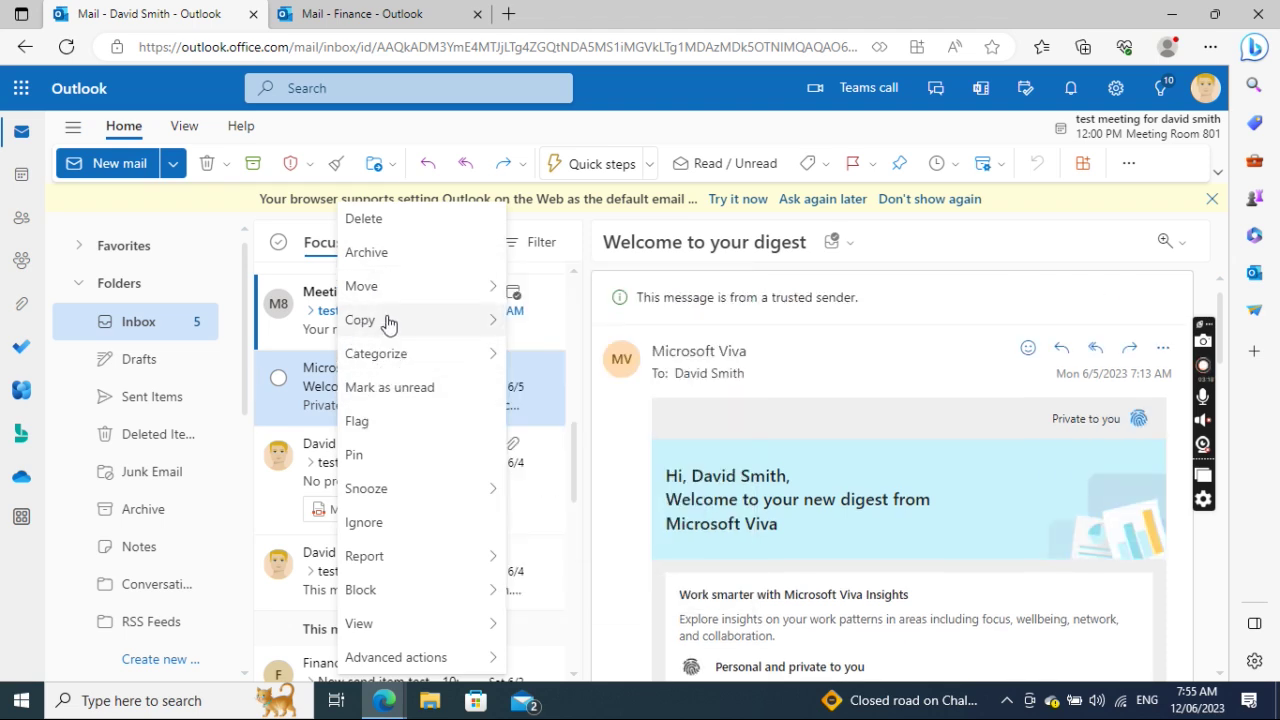
mouse_move(389, 327)
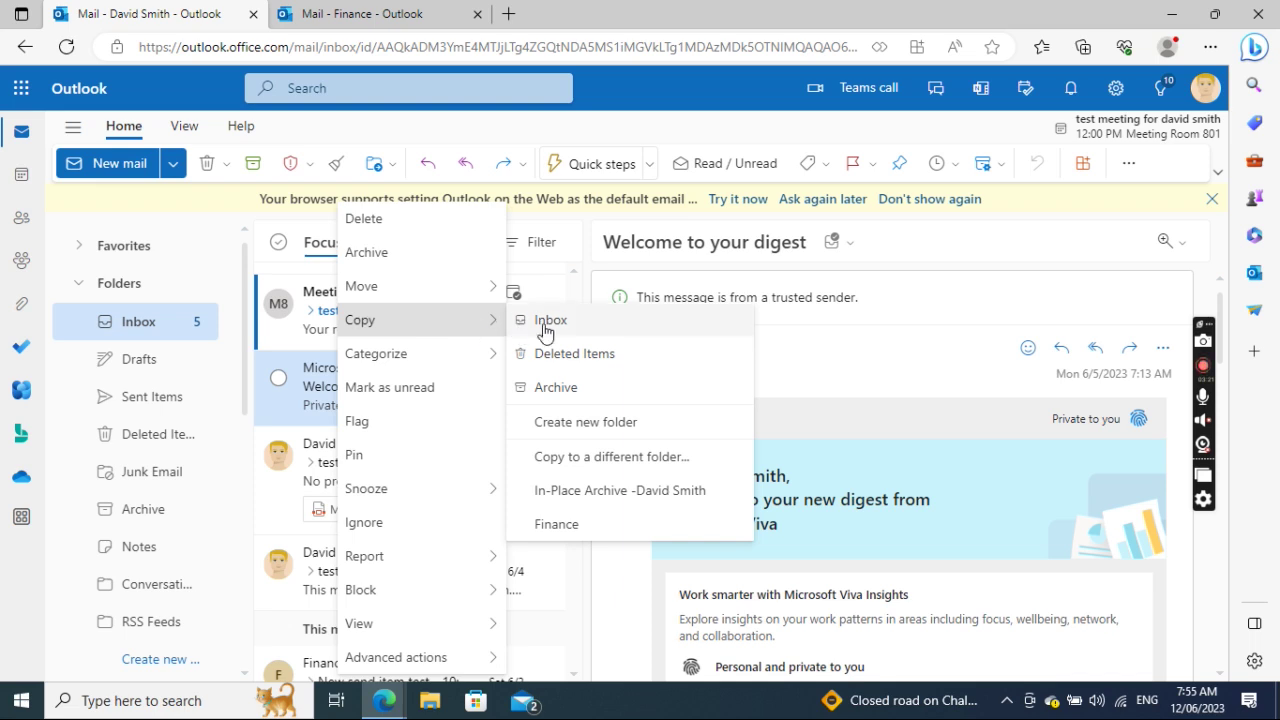
left_click(556, 528)
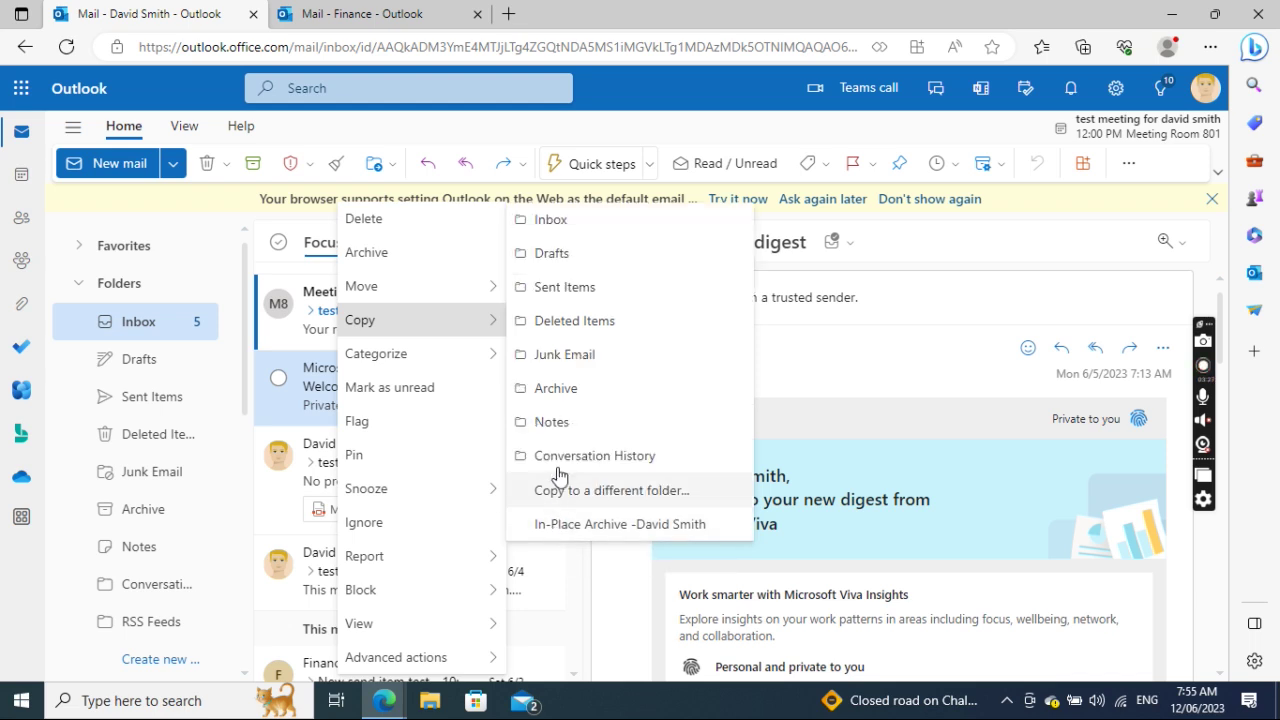
left_click(561, 228)
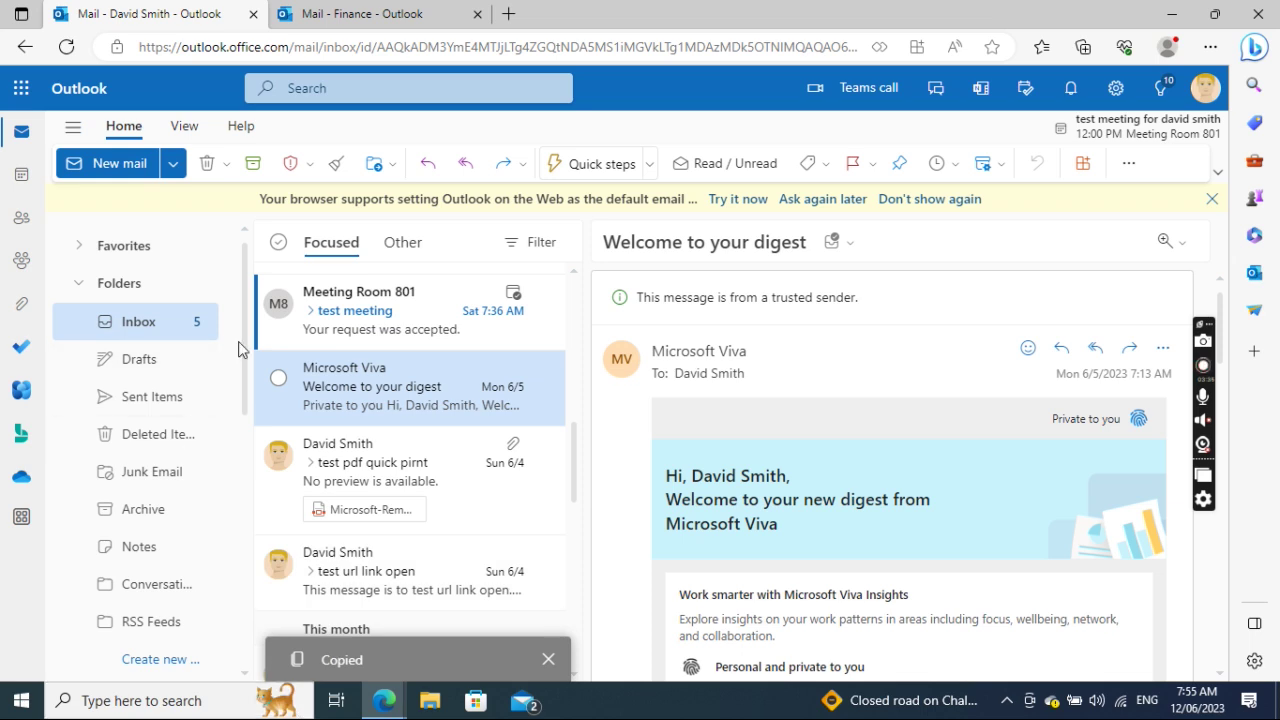
left_click_drag(246, 335, 233, 460)
- Open the copied Welcome to your digest email from the Finance Inbox
left_click(151, 456)
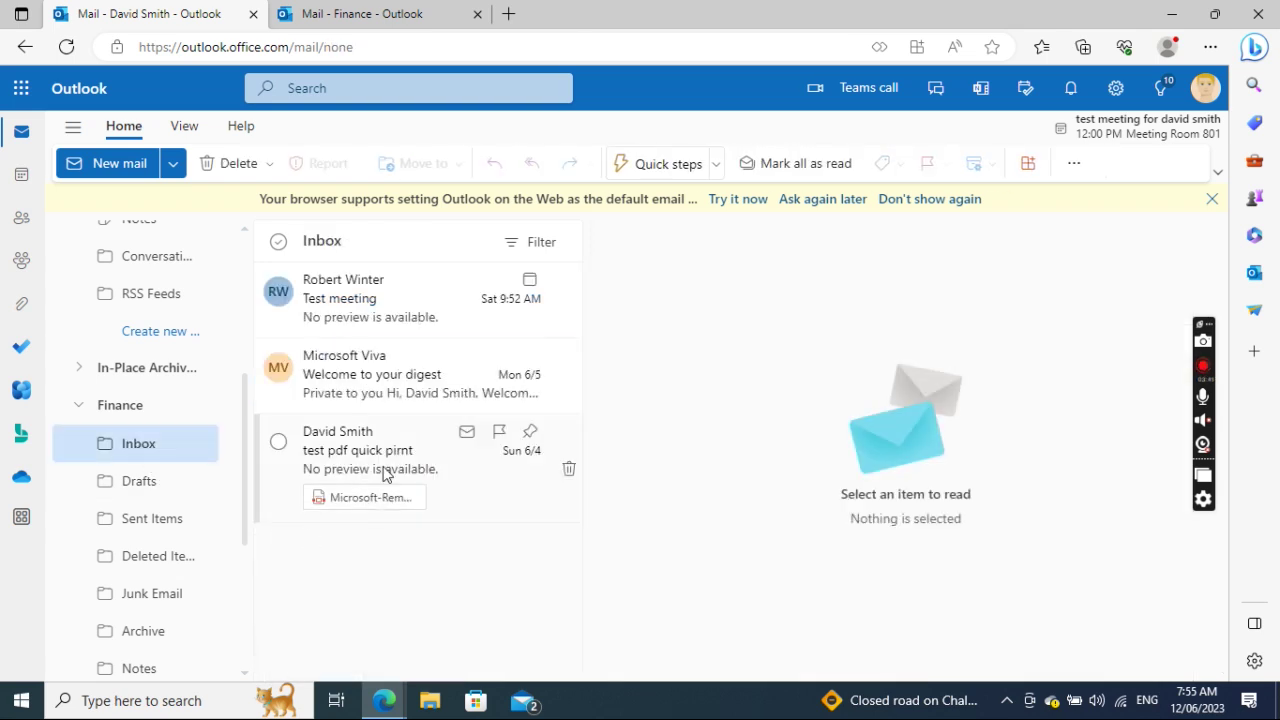
left_click(337, 378)
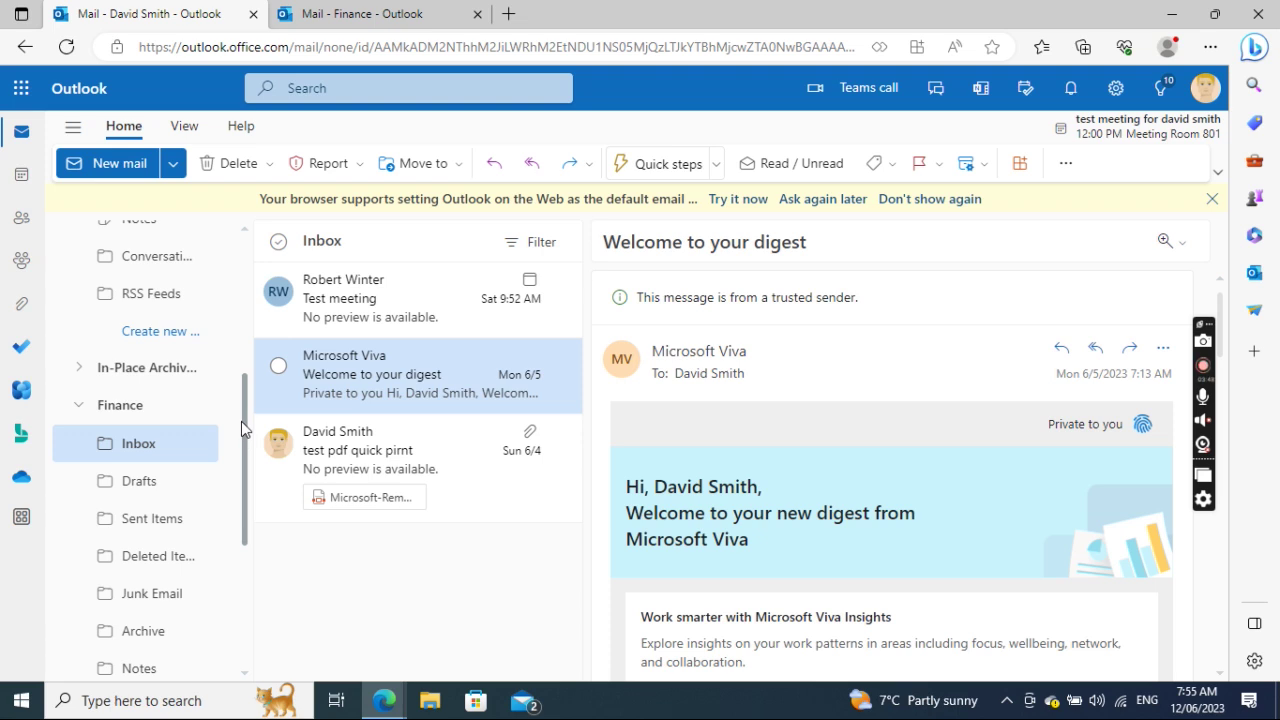
scroll(244, 406, "up", 4)
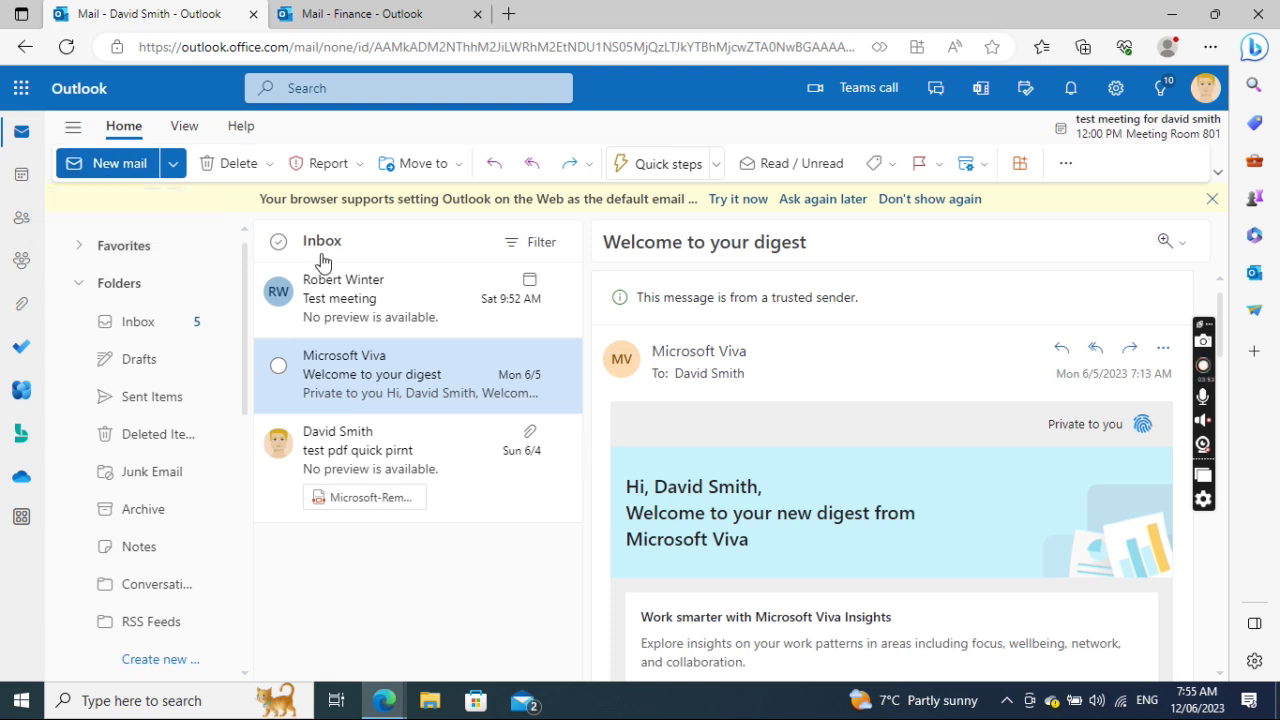
- Start a new email with the From line shown and set to the Finance address
left_click(119, 172)
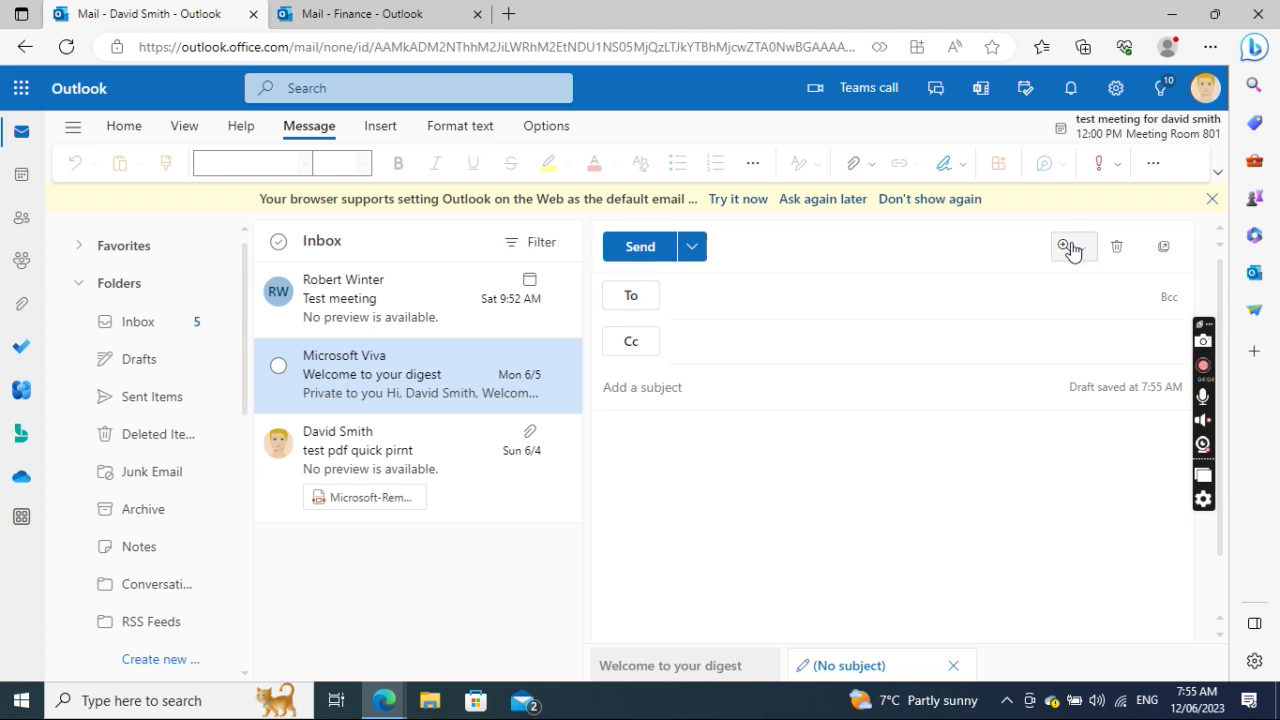
left_click(548, 127)
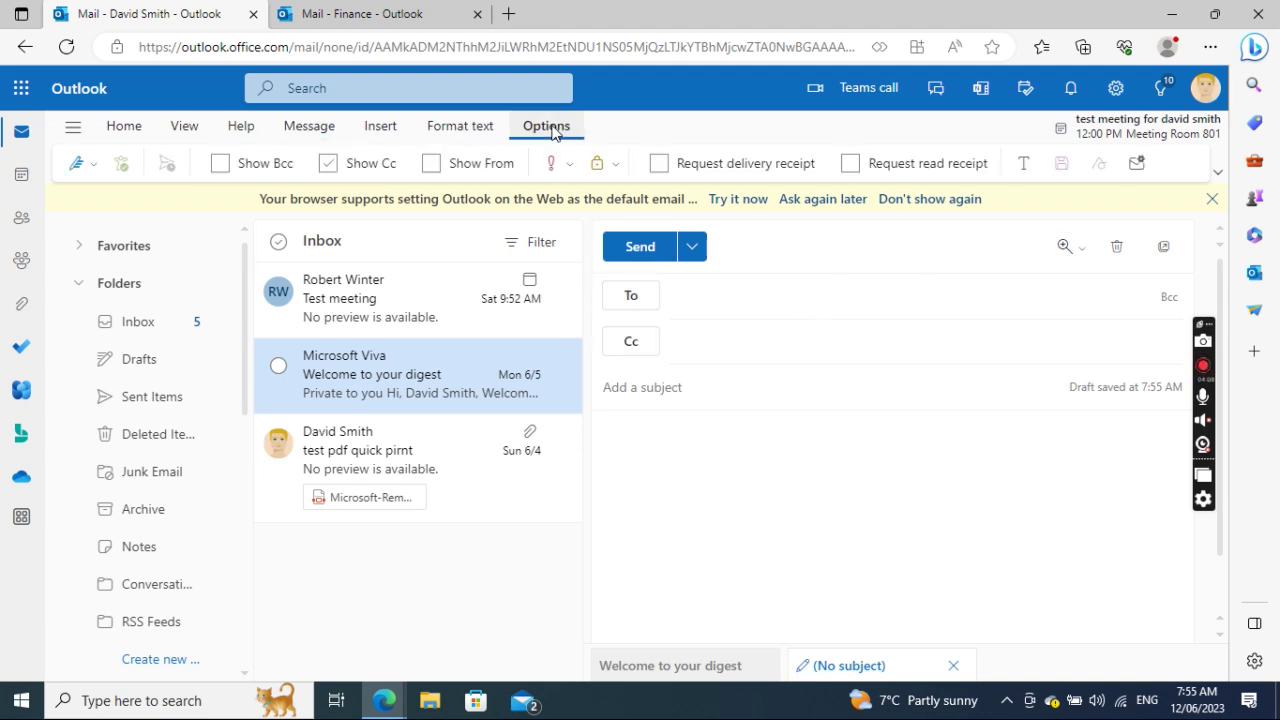
left_click(430, 165)
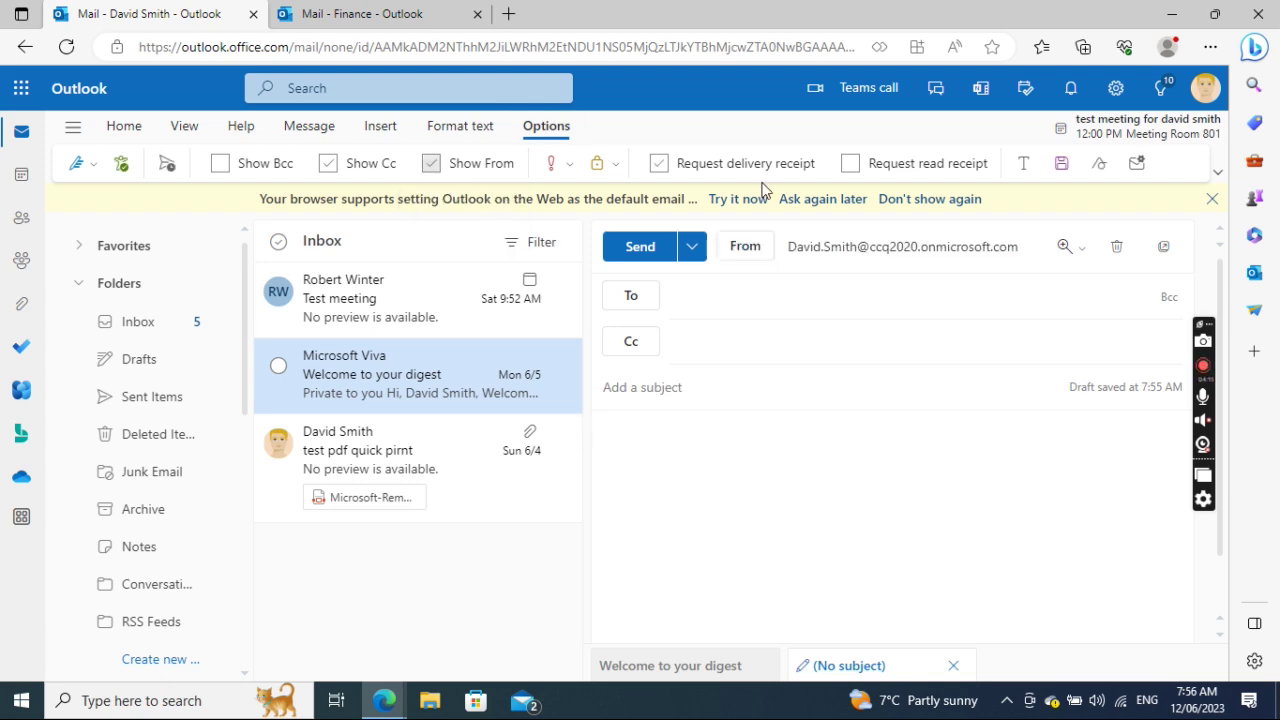
left_click(745, 254)
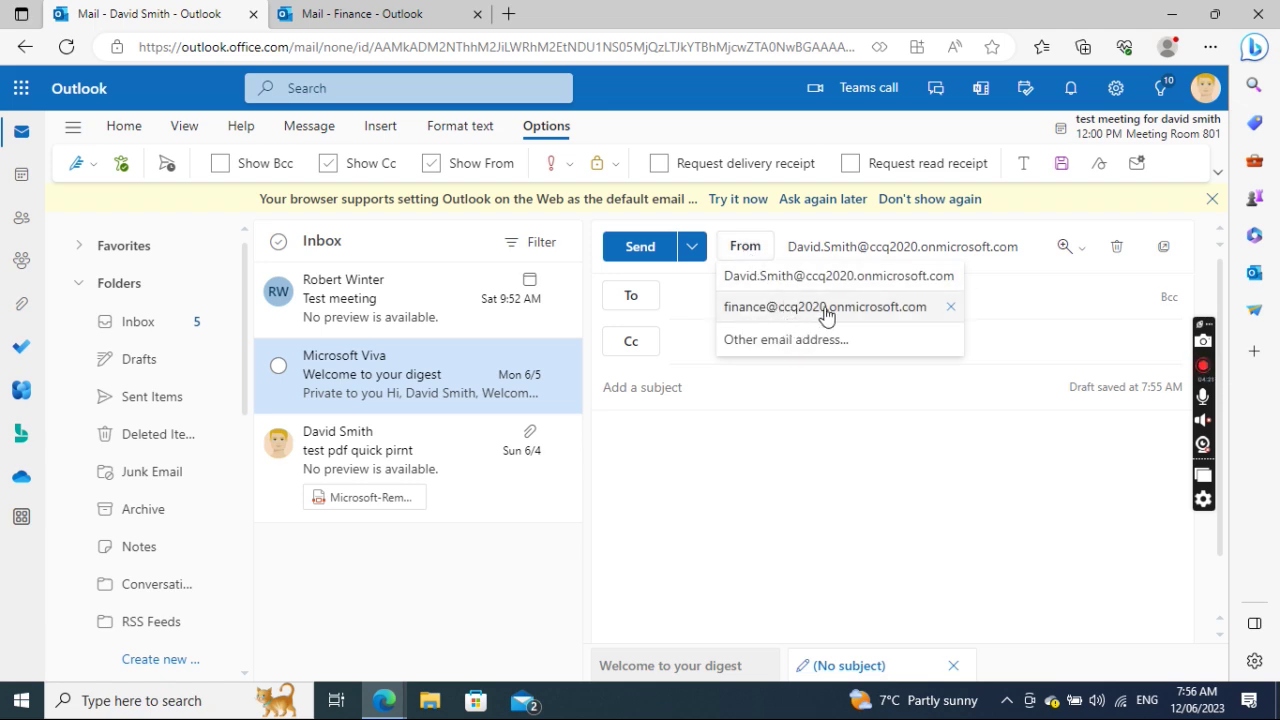
left_click(826, 316)
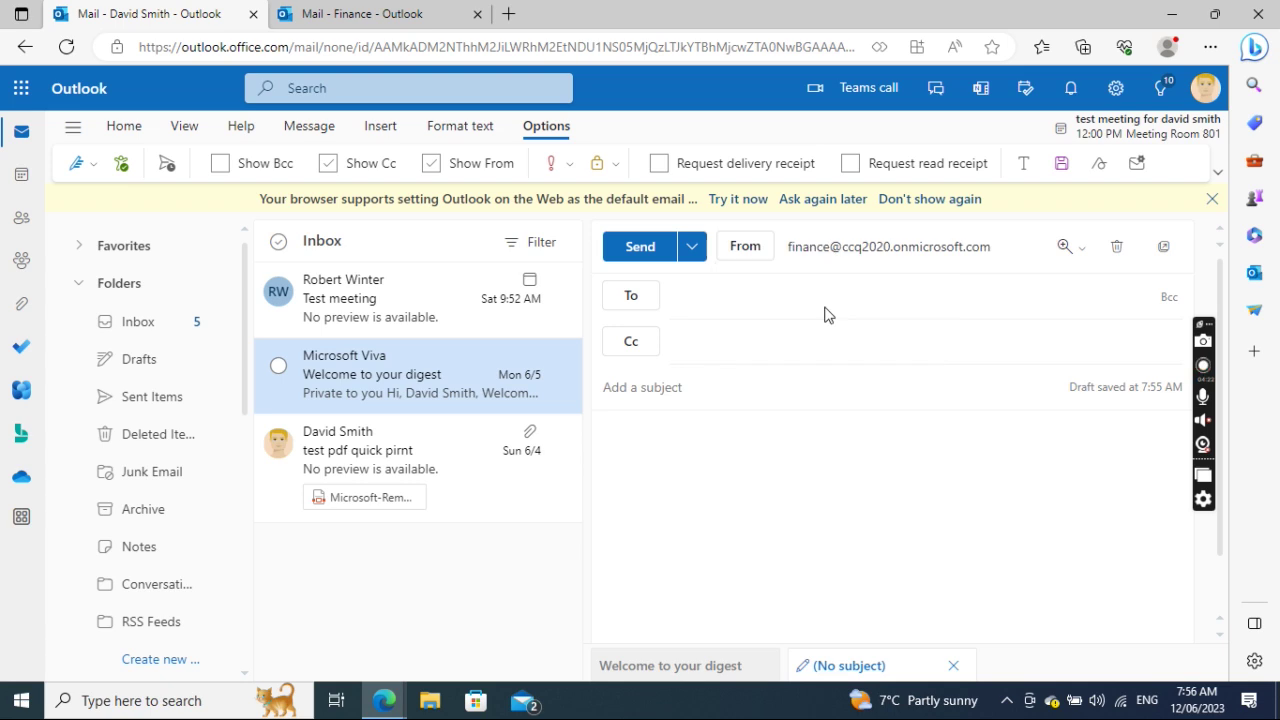
left_click(743, 248)
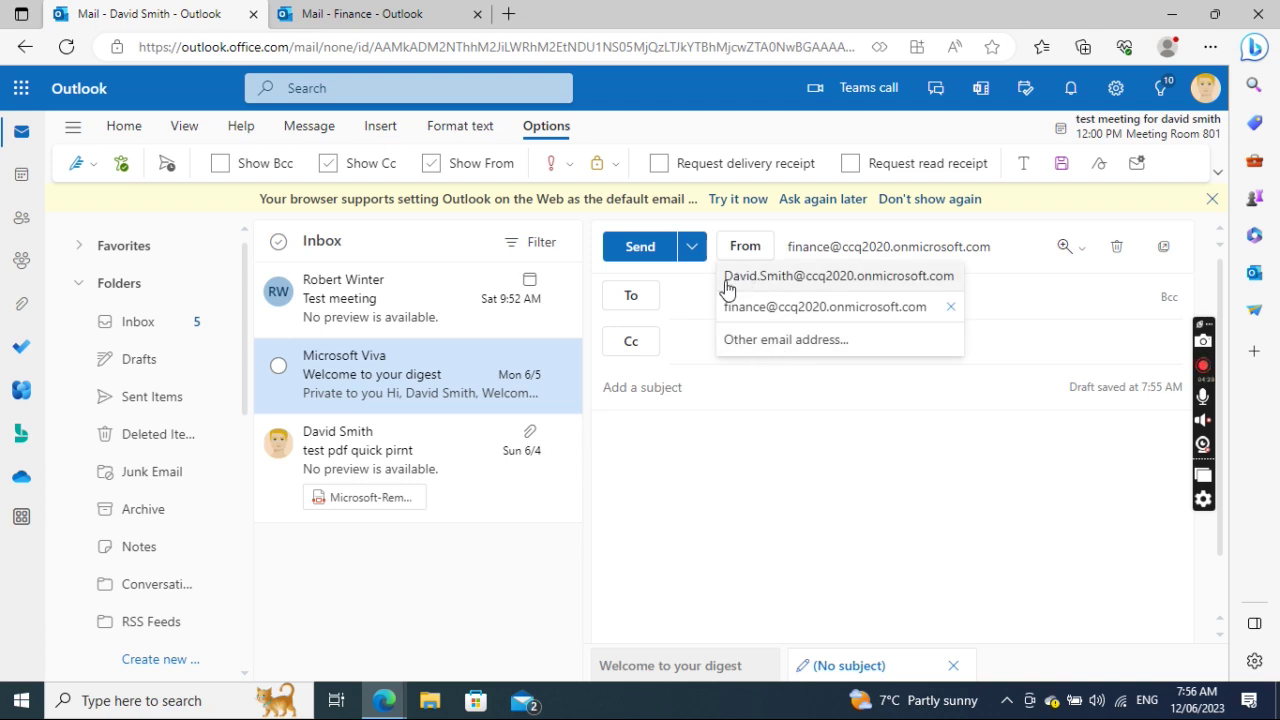
- Send the message to your own account with subject 'Test message 07:56'
left_click(693, 297)
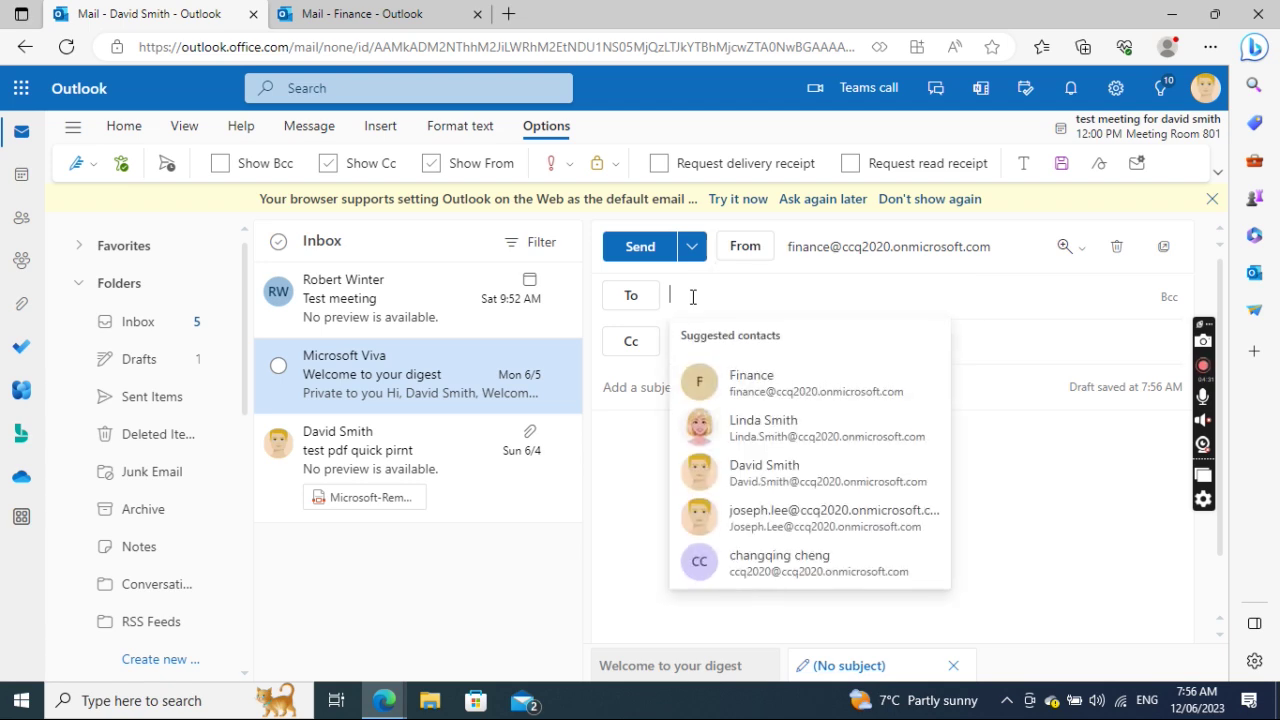
left_click(751, 471)
left_click(703, 394)
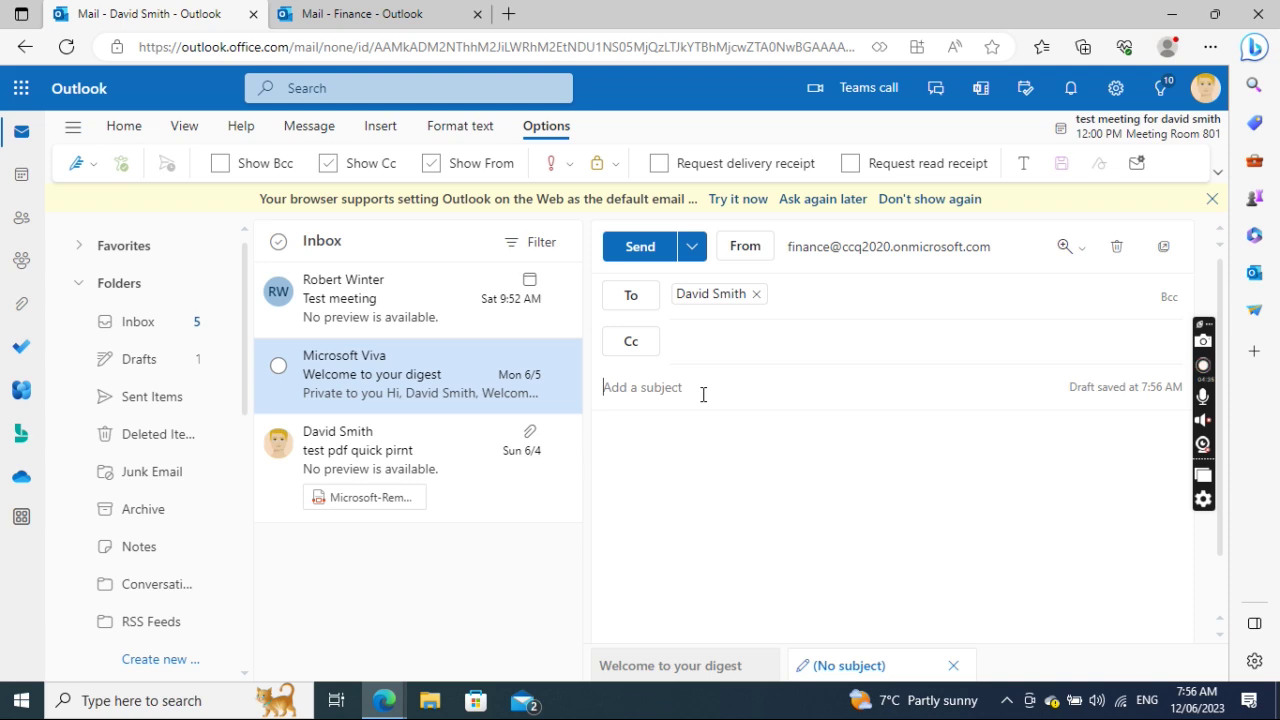
type("Test")
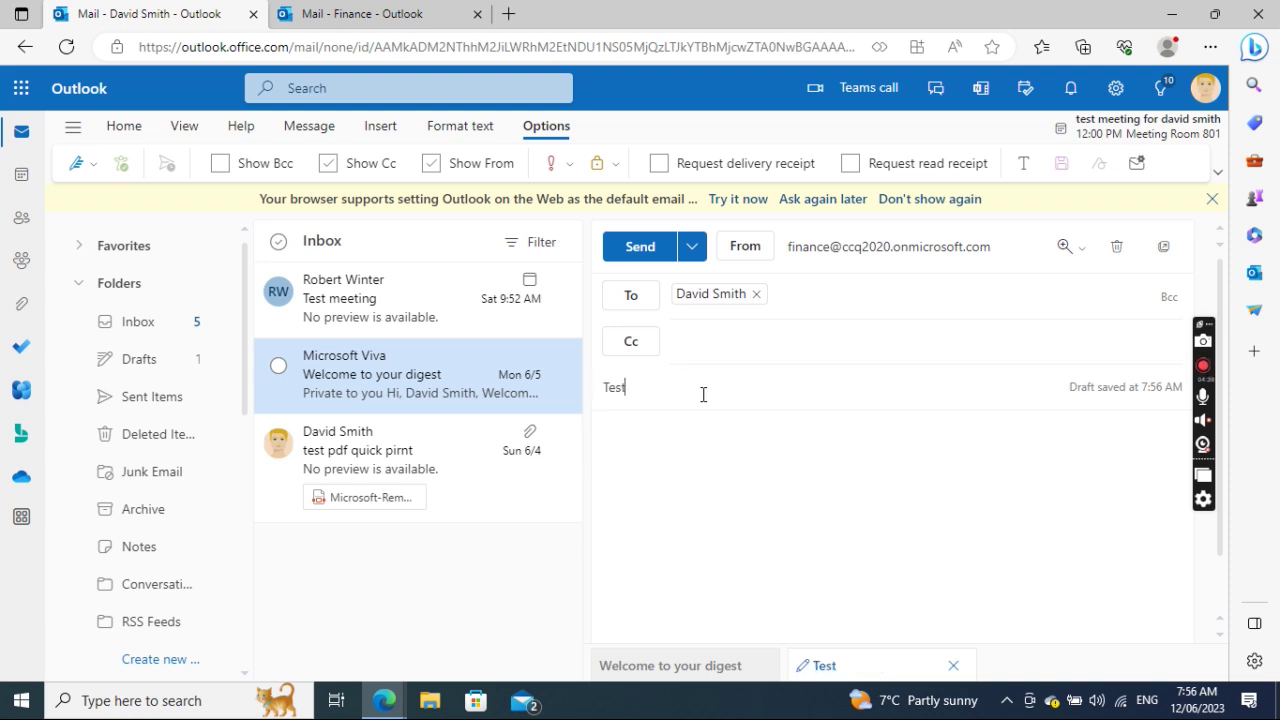
type(" message 07:56")
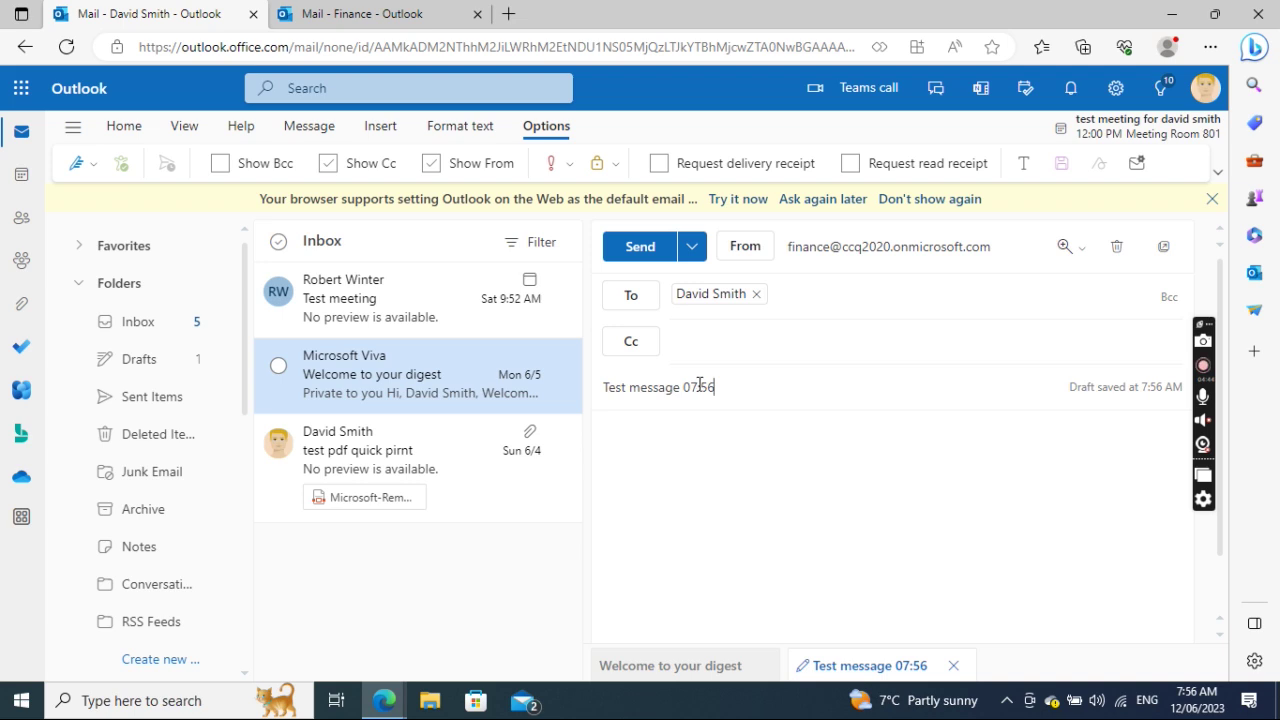
left_click(632, 248)
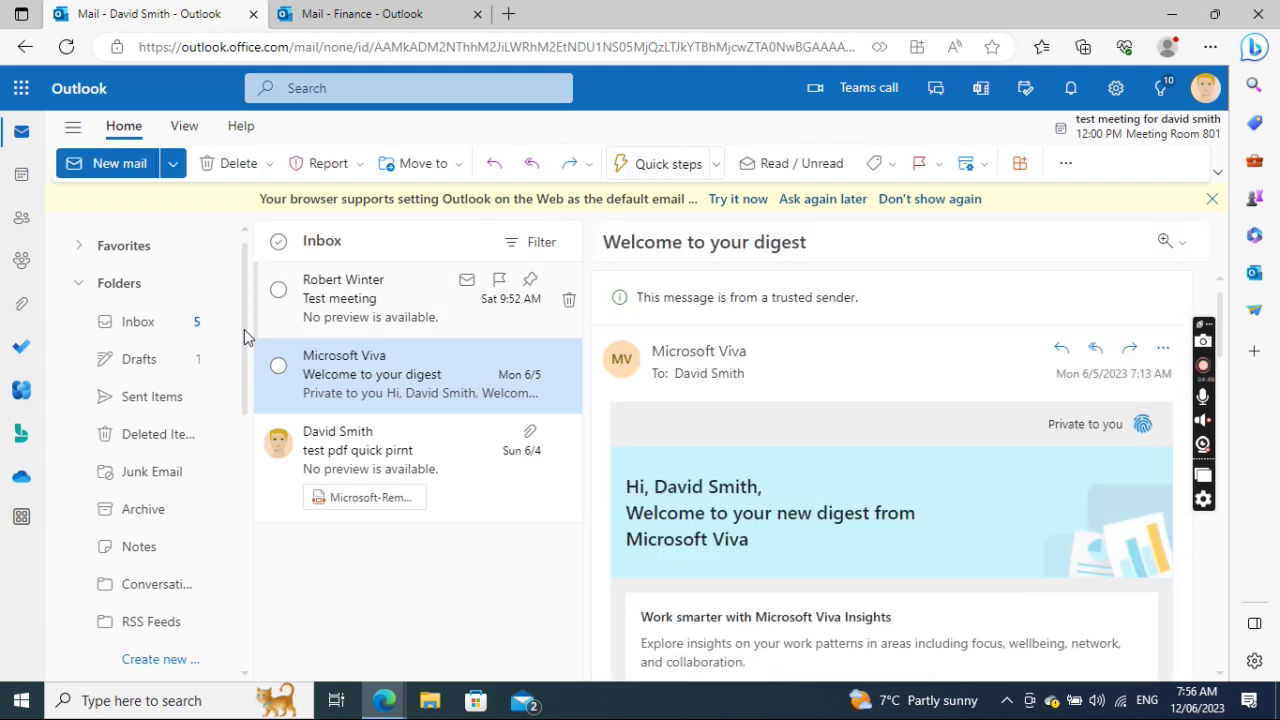
- Open the received Test message 07:56 from Finance in your own Inbox
left_click(150, 326)
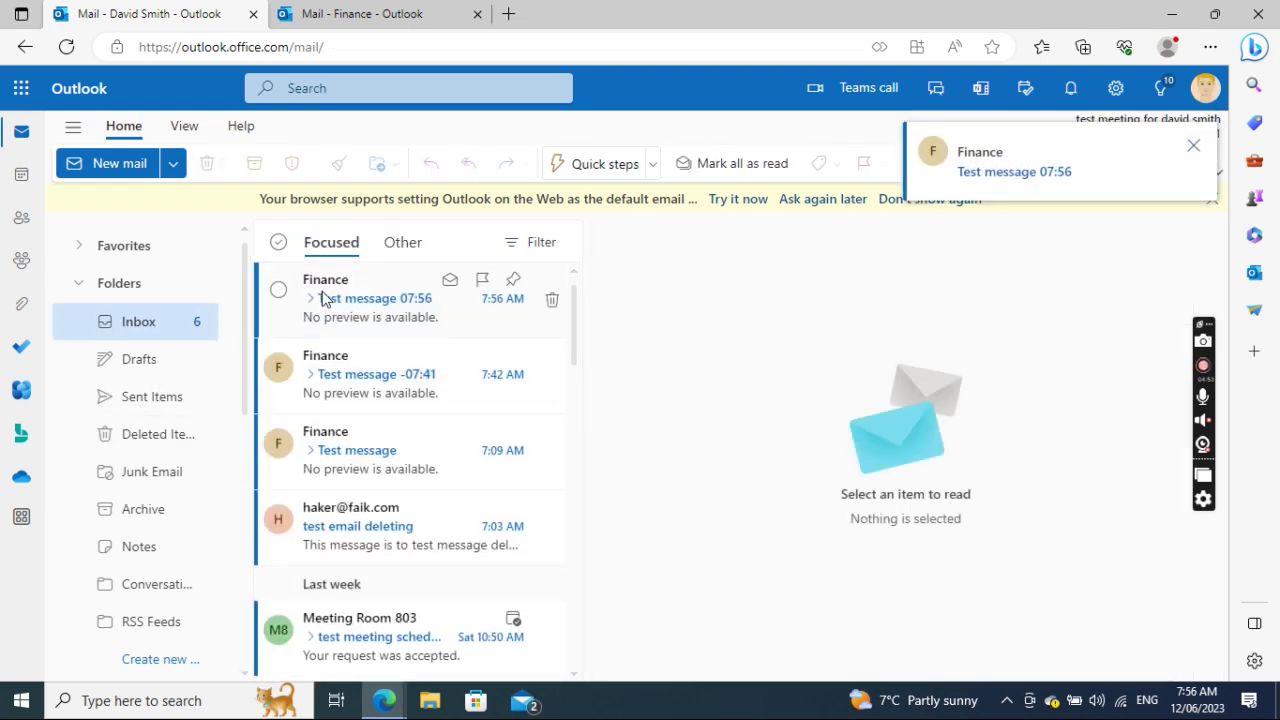
left_click(322, 291)
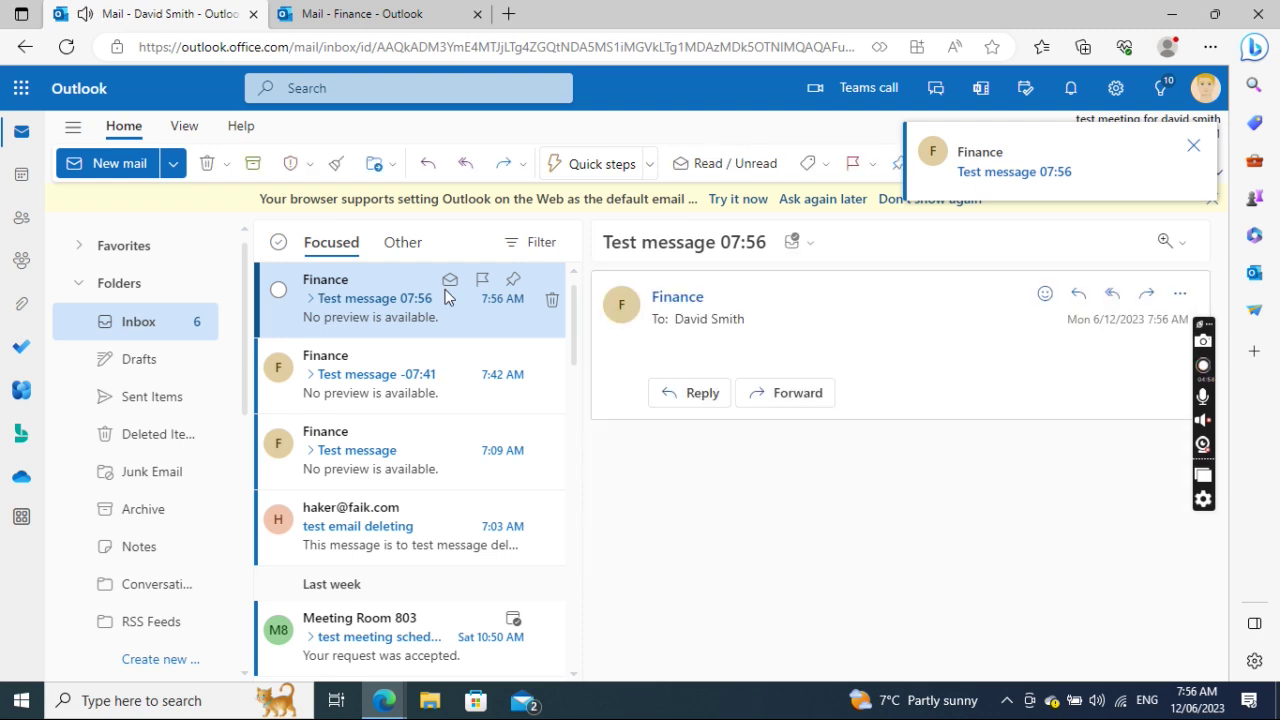